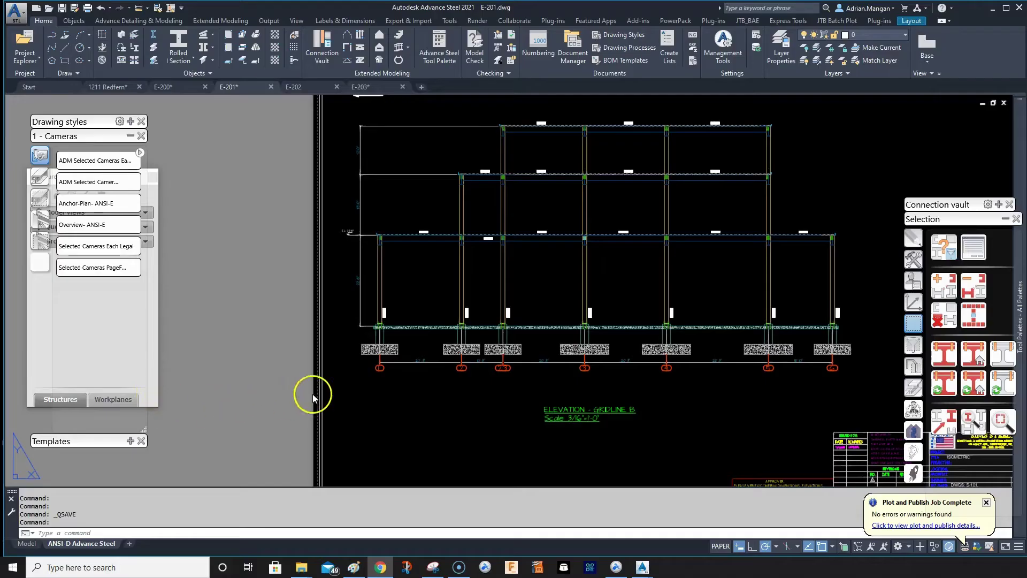
# - Insert an EL 37'-6" level symbol at the first upper beam level of the elevation
pyautogui.moveTo(427, 339); pyautogui.dragTo(363, 359, button='middle')
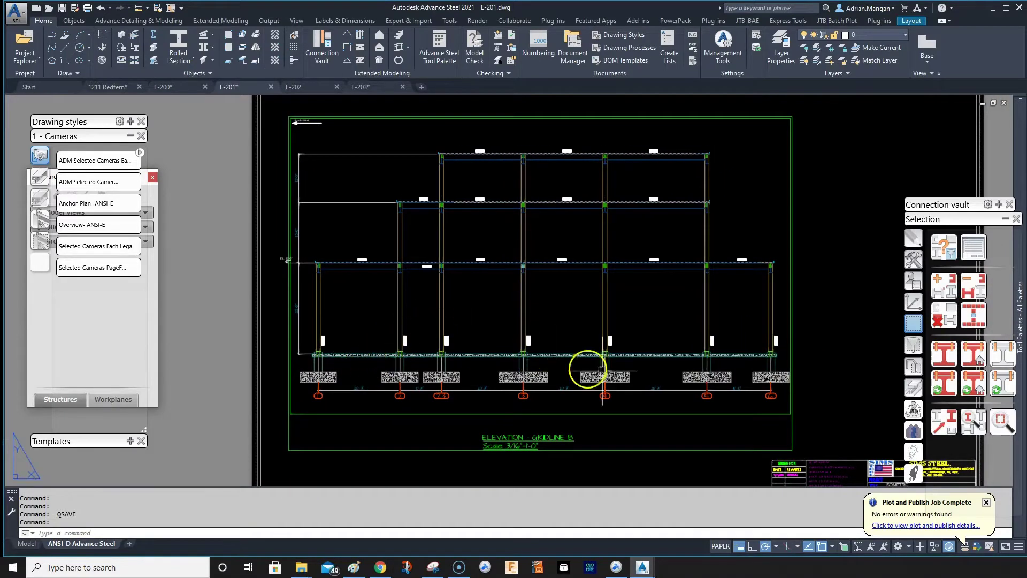
pyautogui.scroll(7, 588, 369)
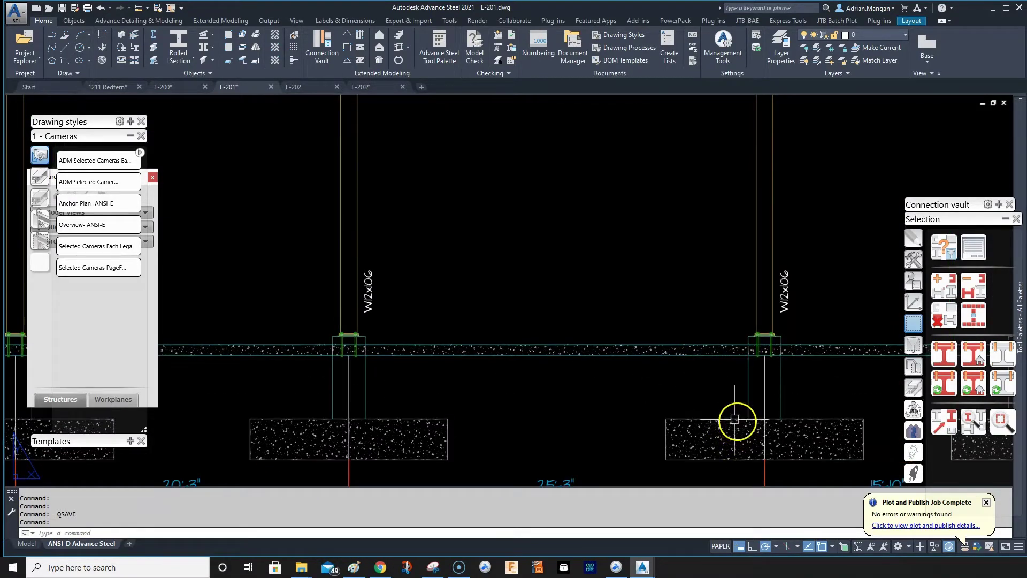
pyautogui.scroll(-7, 735, 419)
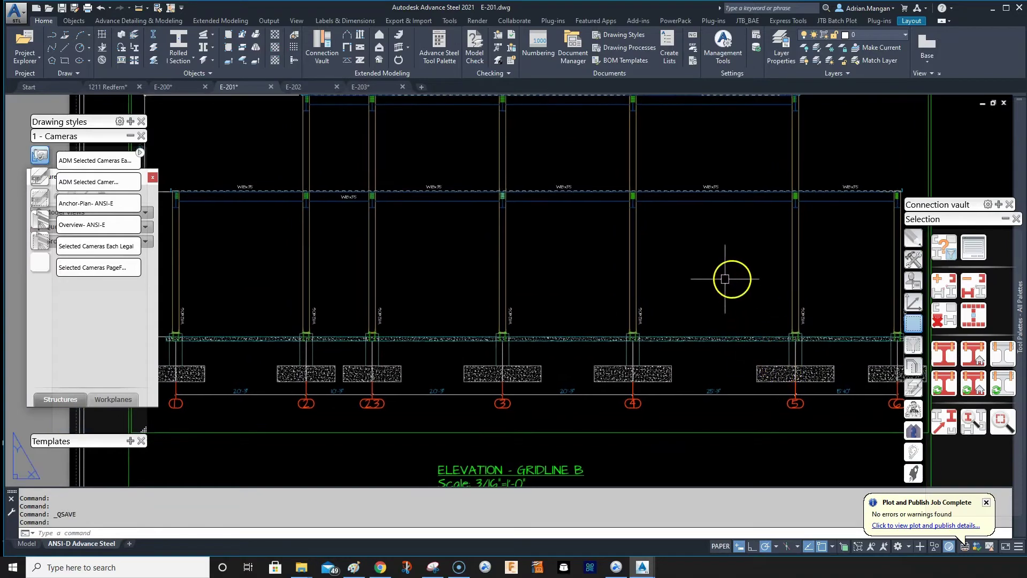
pyautogui.scroll(-3, 749, 254)
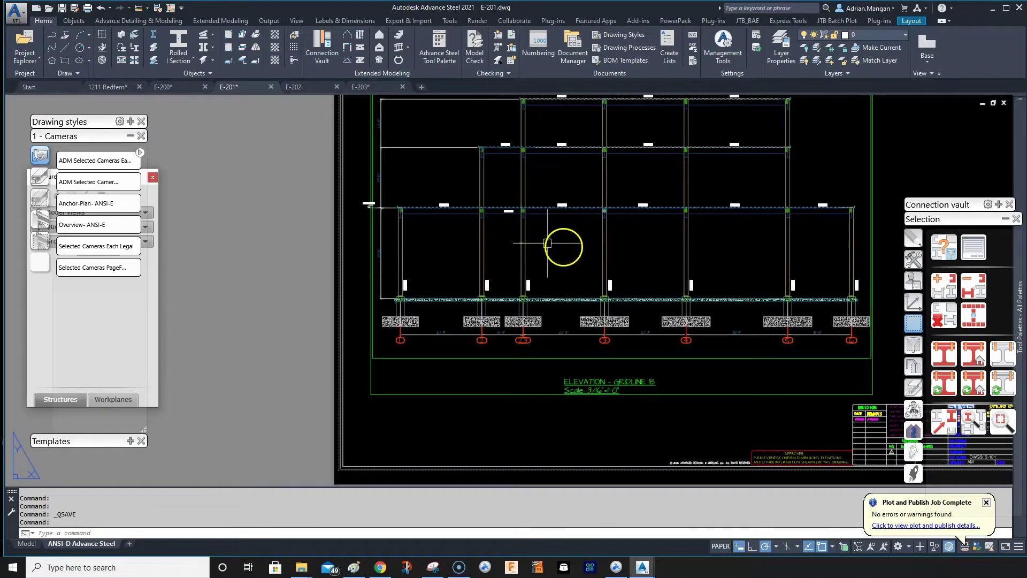
pyautogui.scroll(5, 443, 259)
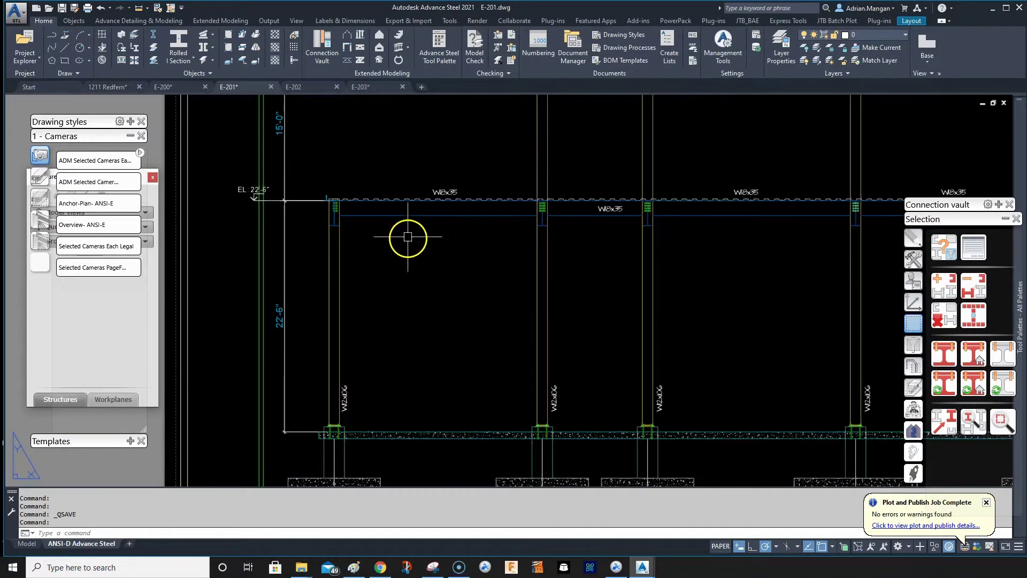
pyautogui.scroll(-2, 428, 293)
pyautogui.scroll(-3, 466, 296)
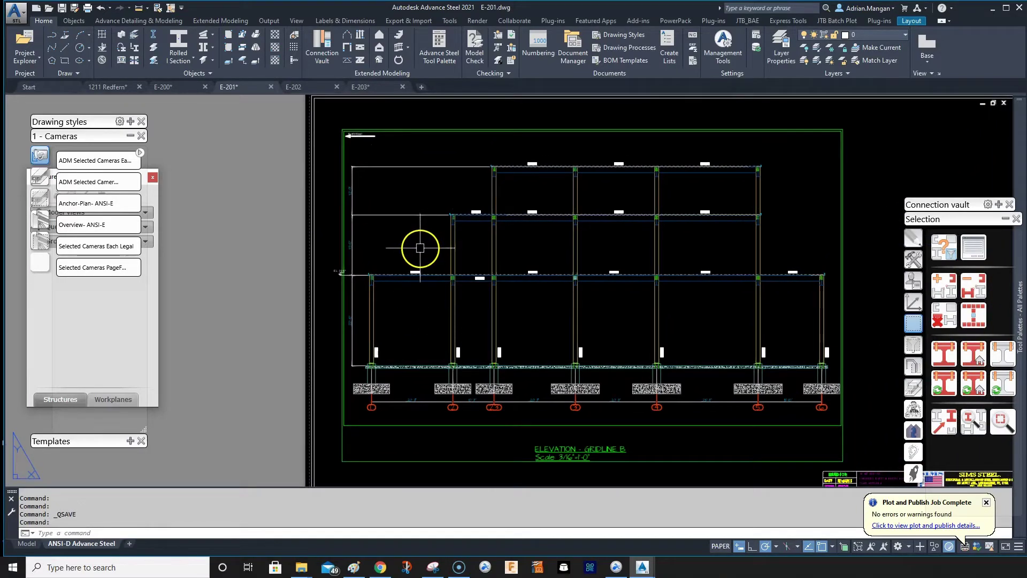
pyautogui.scroll(6, 321, 273)
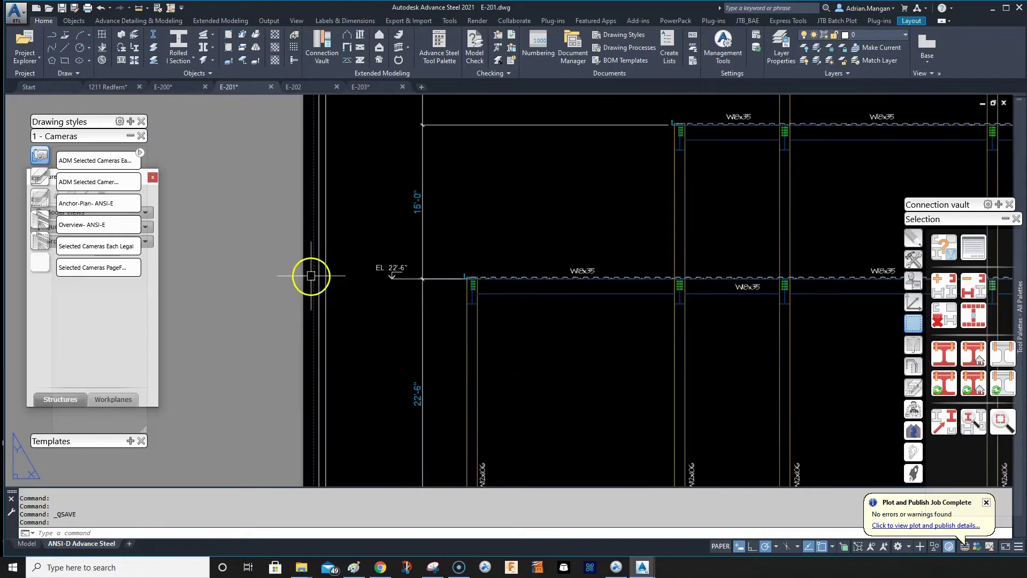
pyautogui.moveTo(452, 285); pyautogui.dragTo(462, 318, button='middle')
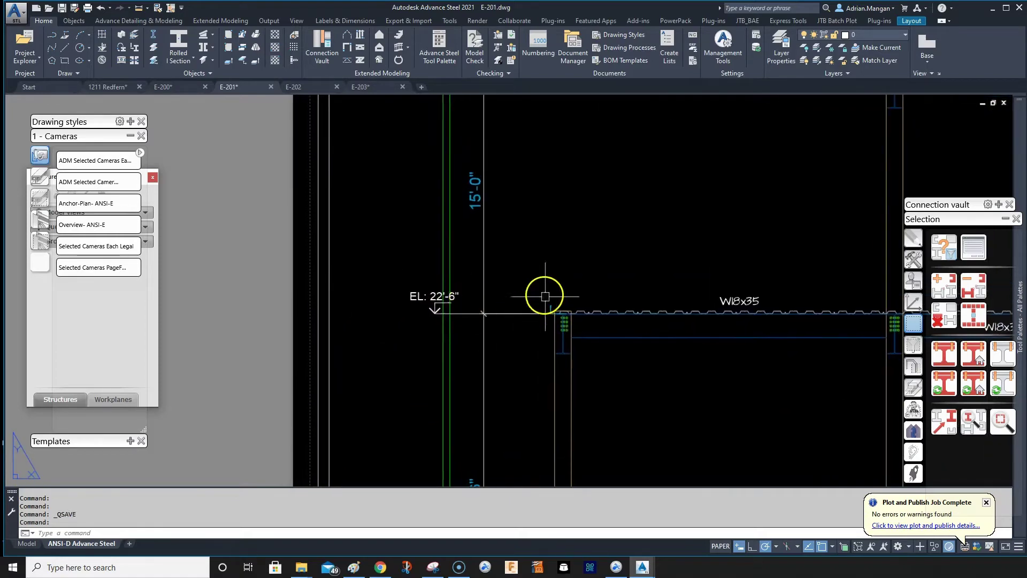
pyautogui.scroll(-6, 544, 304)
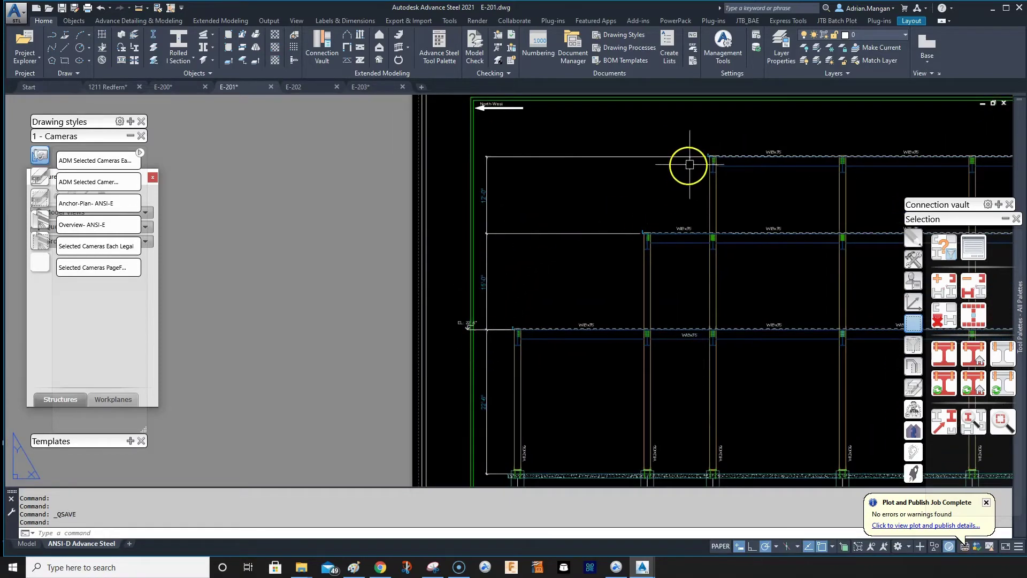
pyautogui.moveTo(688, 166); pyautogui.dragTo(431, 145, button='middle')
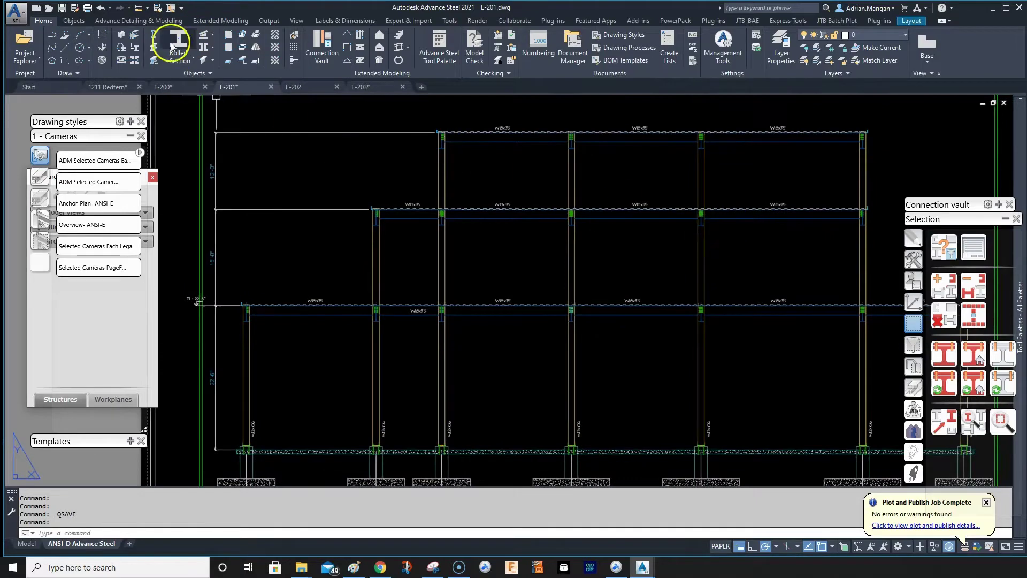
pyautogui.click(103, 50)
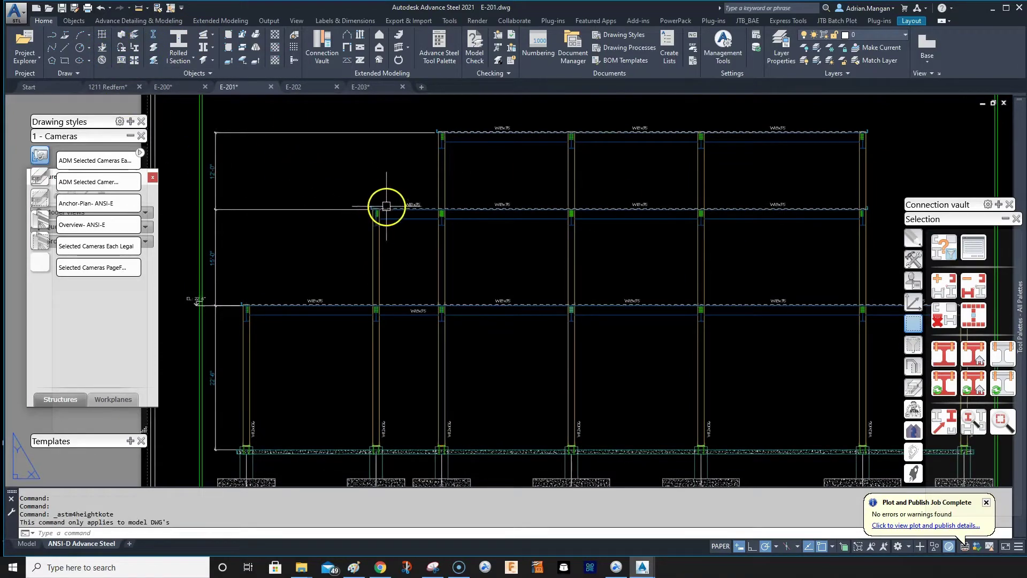
pyautogui.scroll(2, 383, 208)
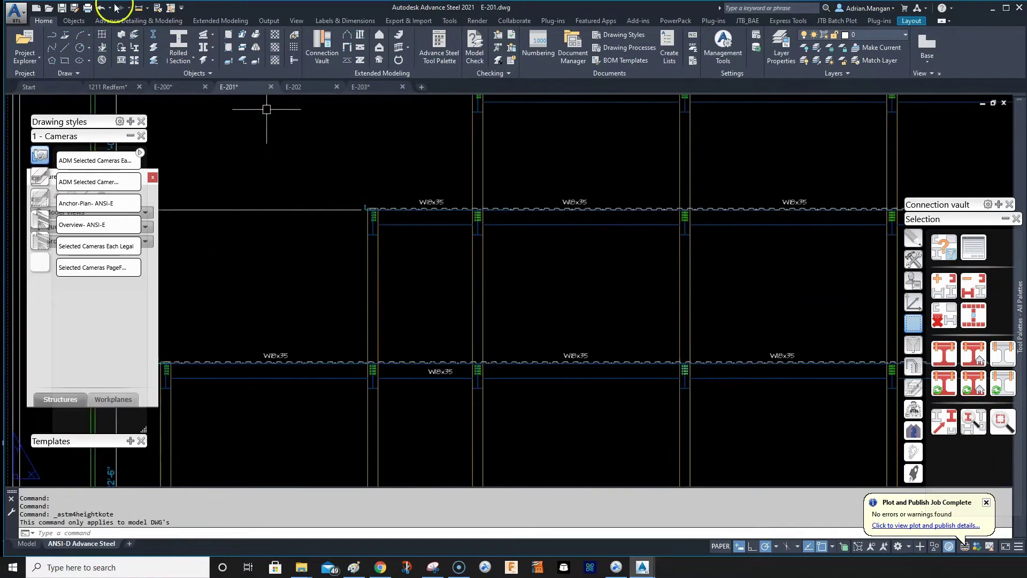
pyautogui.click(315, 21)
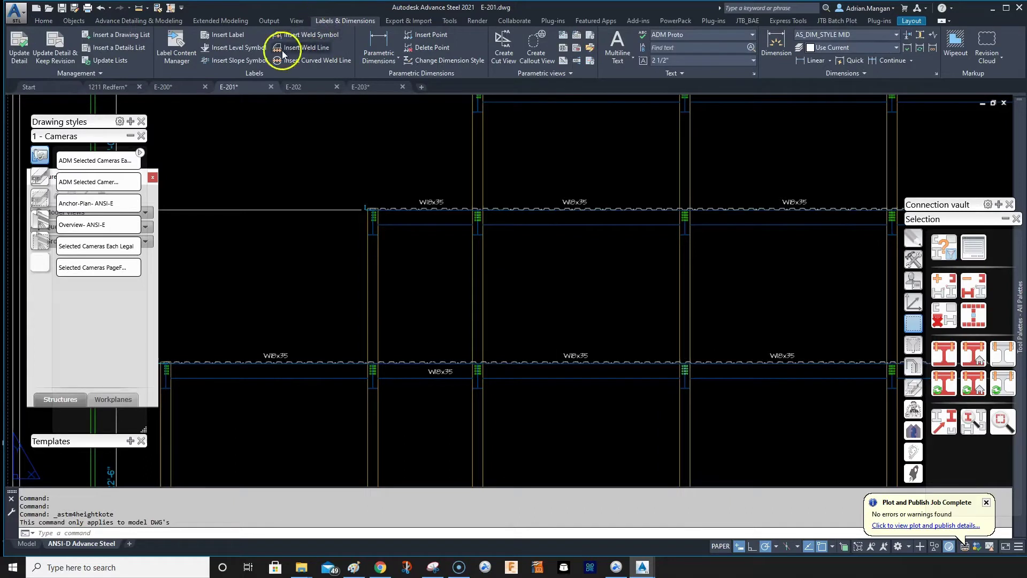
pyautogui.click(230, 48)
pyautogui.scroll(8, 347, 202)
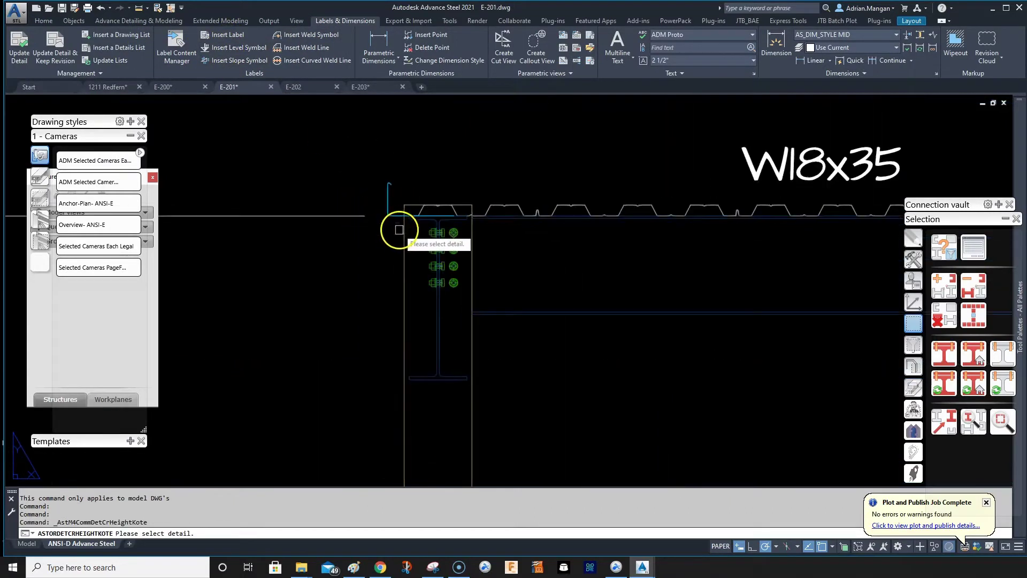
pyautogui.click(399, 229)
pyautogui.scroll(4, 404, 229)
pyautogui.click(412, 207)
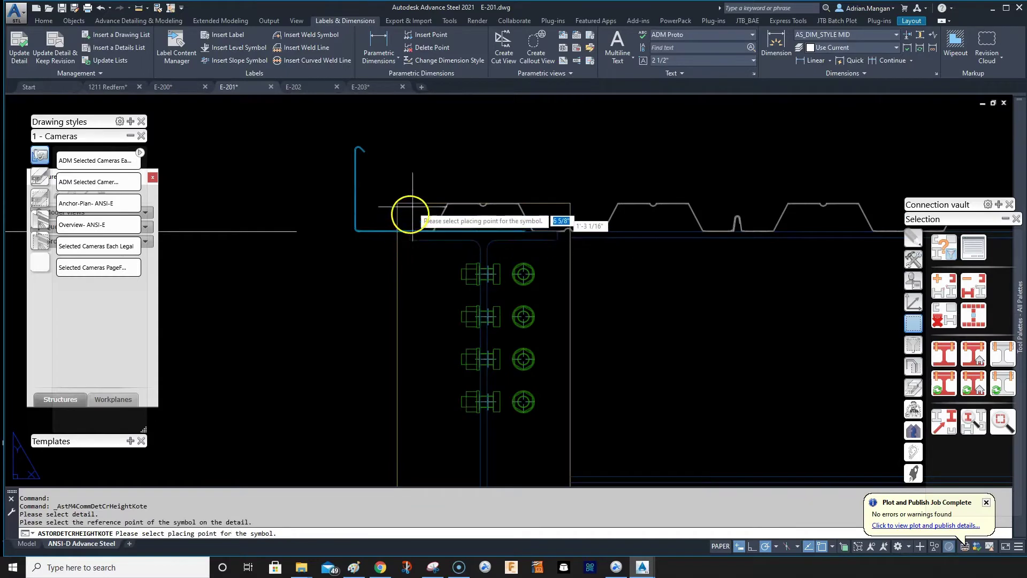
pyautogui.scroll(-8, 412, 208)
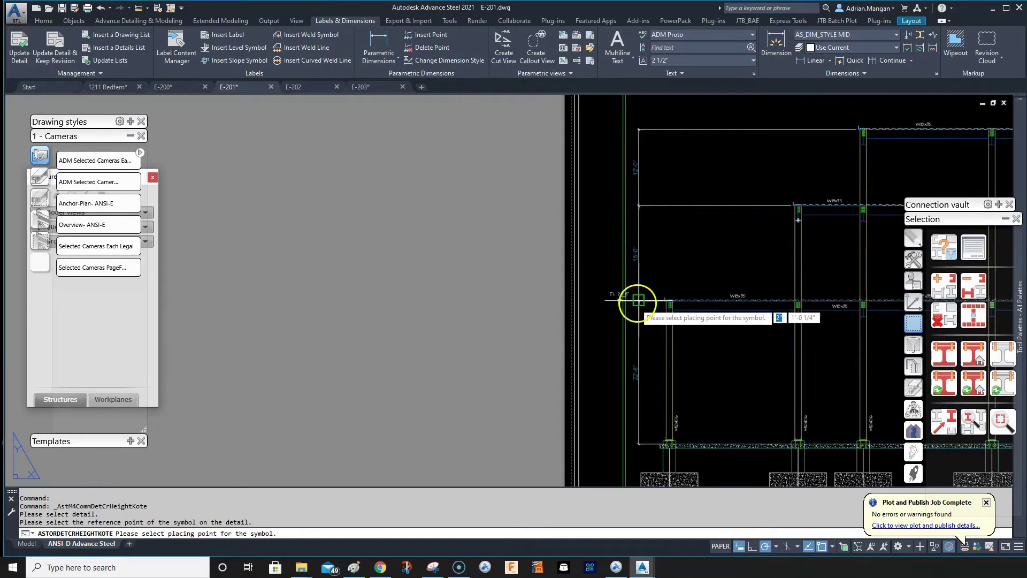
pyautogui.click(639, 300)
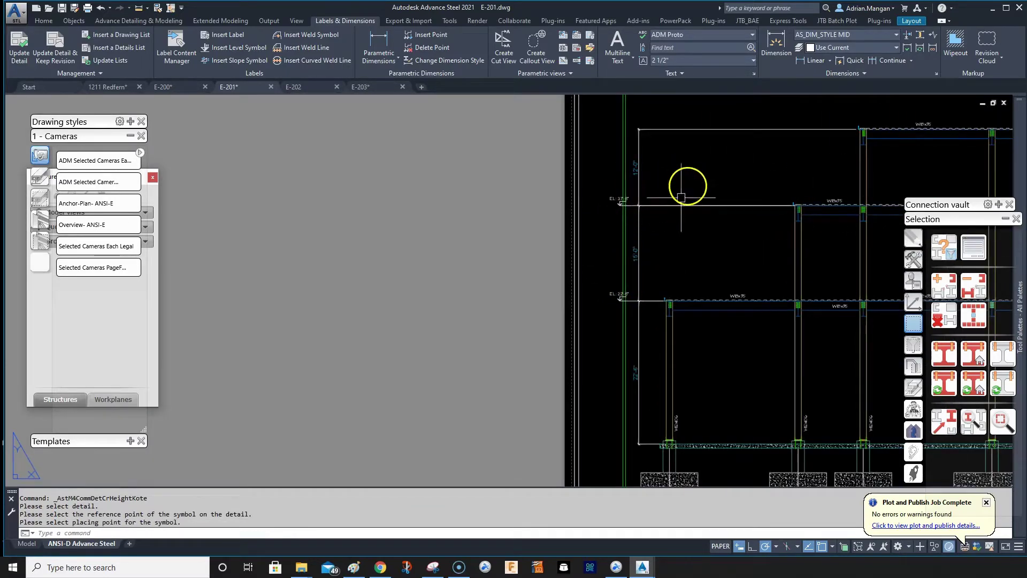
# - Repeat the level symbol command to add EL 49'-6" at the top beam
pyautogui.rightClick(426, 145)
pyautogui.click(477, 168)
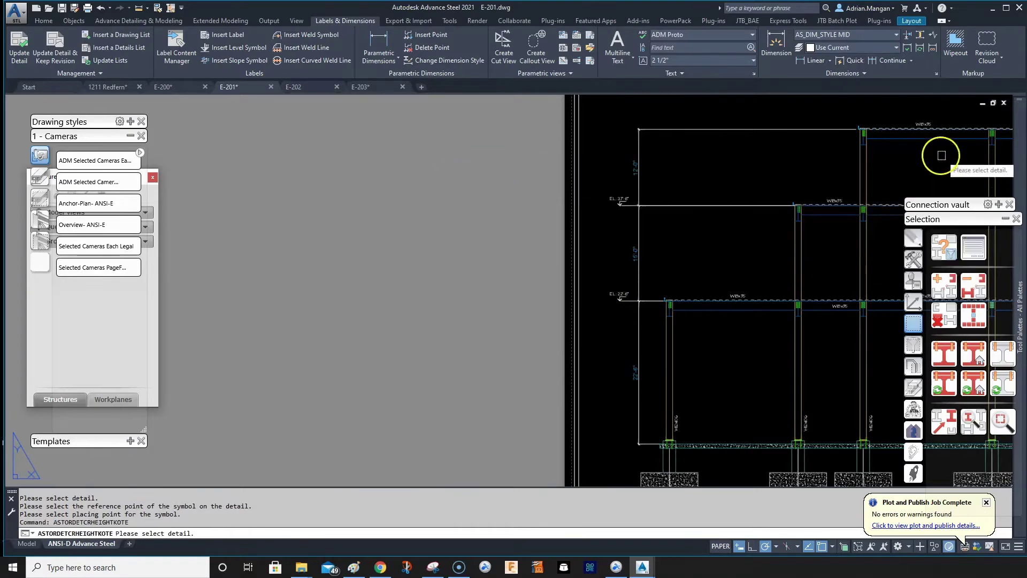
pyautogui.click(942, 155)
pyautogui.scroll(6, 860, 126)
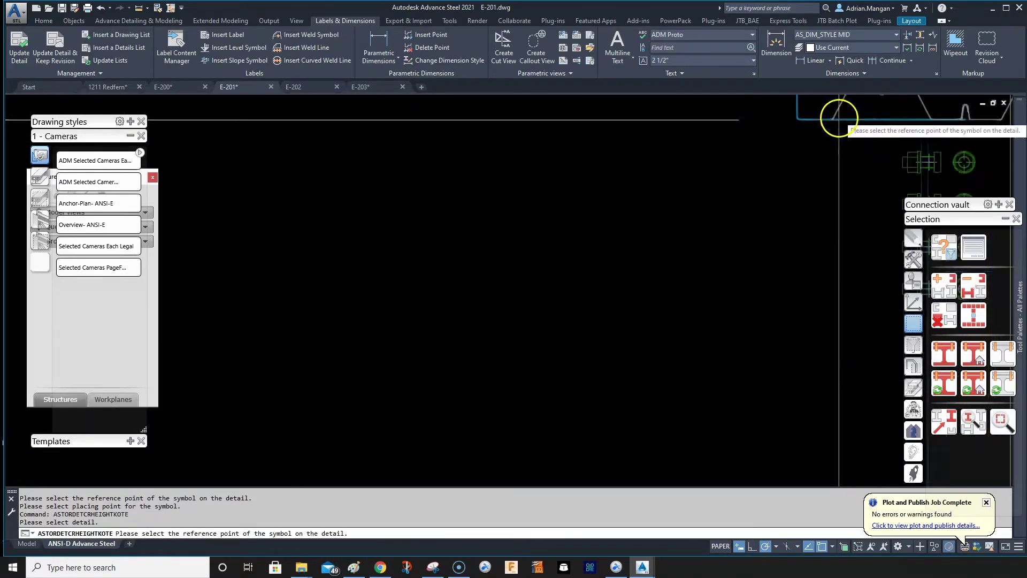
pyautogui.click(853, 120)
pyautogui.scroll(-3, 573, 110)
pyautogui.moveTo(573, 110); pyautogui.dragTo(787, 107, button='middle')
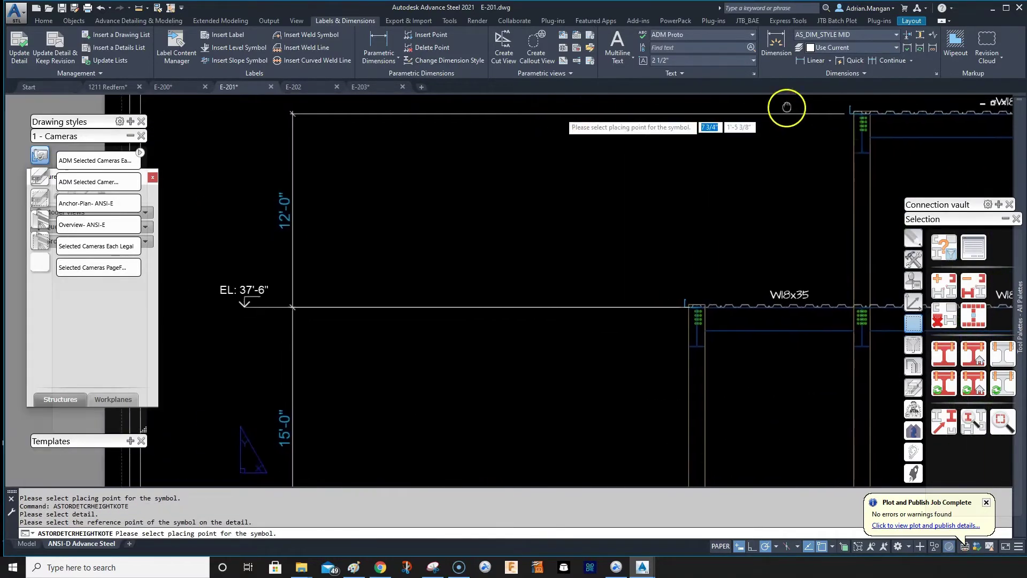
pyautogui.scroll(-3, 776, 112)
pyautogui.click(614, 175)
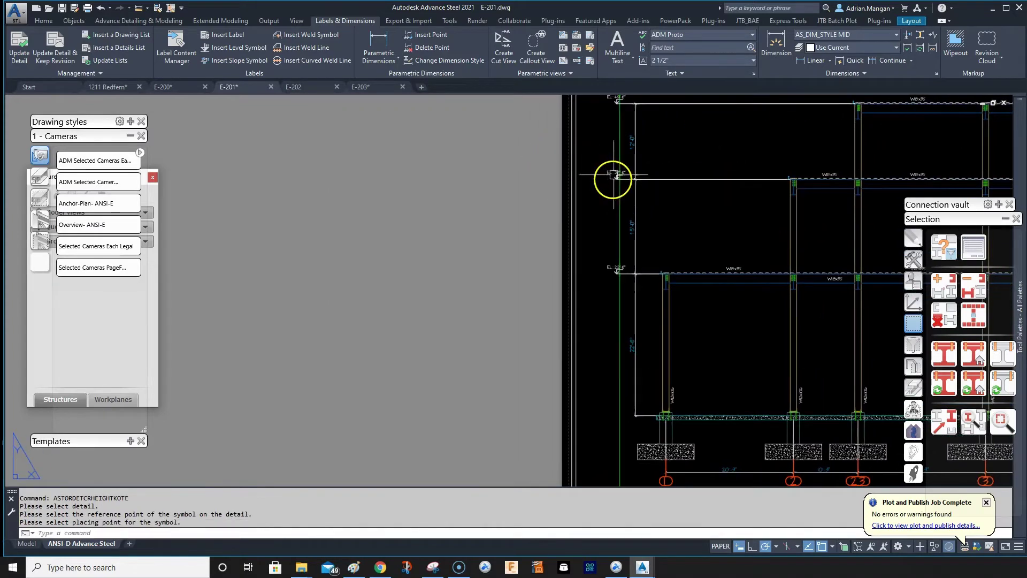
pyautogui.scroll(5, 614, 175)
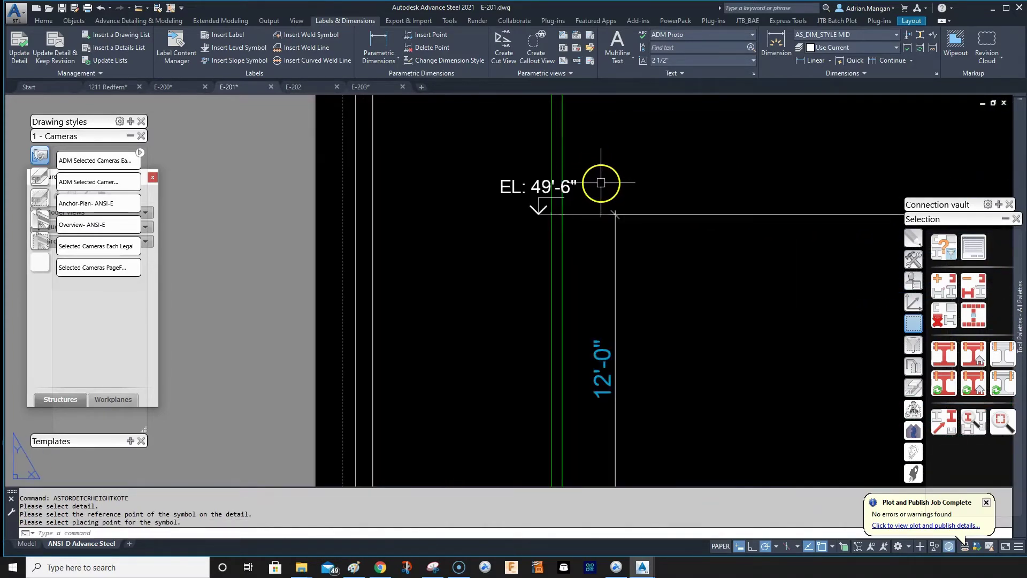
pyautogui.scroll(-4, 601, 183)
pyautogui.press('Escape')
pyautogui.click(541, 213)
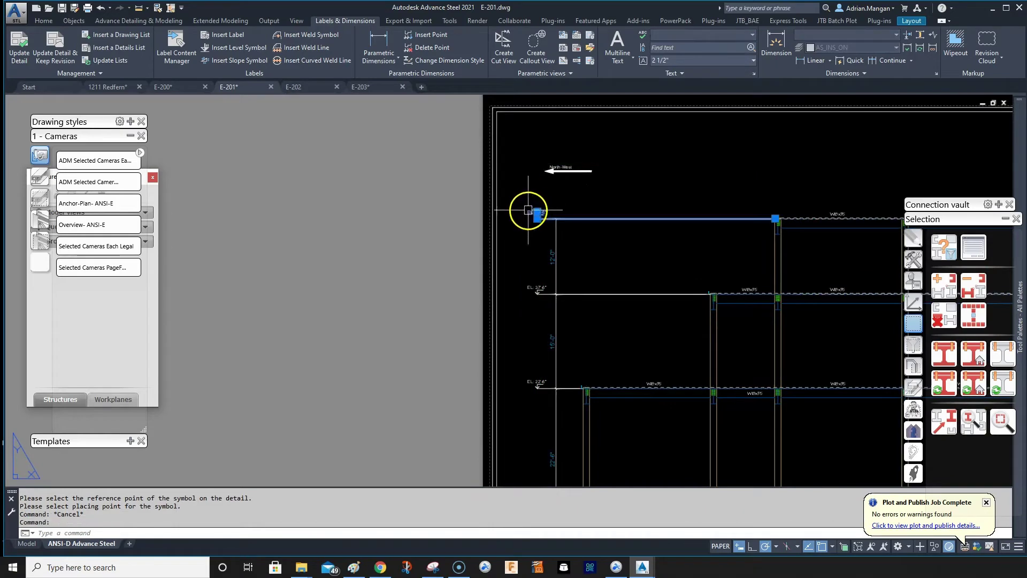
pyautogui.click(539, 287)
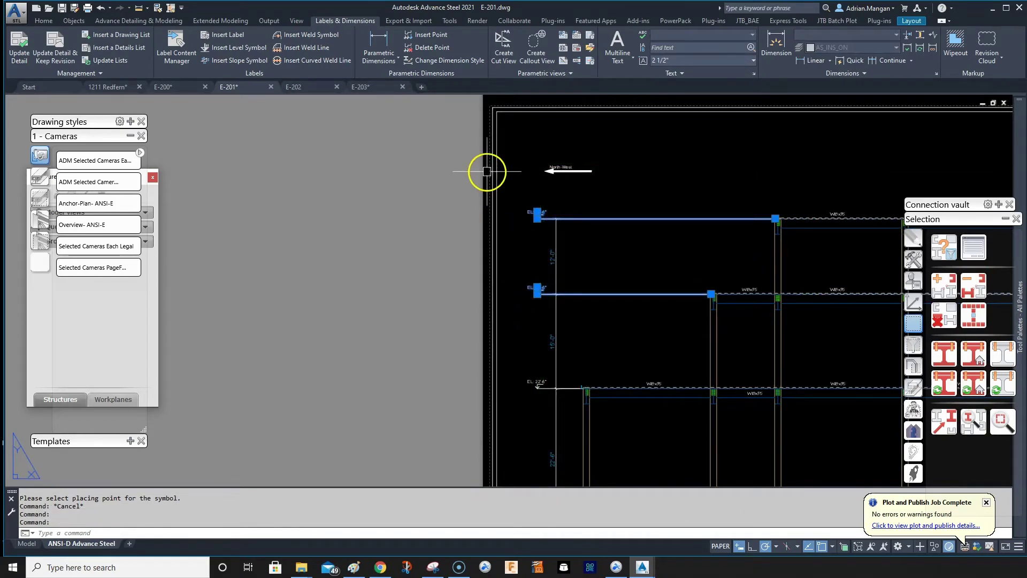
pyautogui.press('Delete')
pyautogui.scroll(-3, 501, 230)
pyautogui.scroll(2, 493, 241)
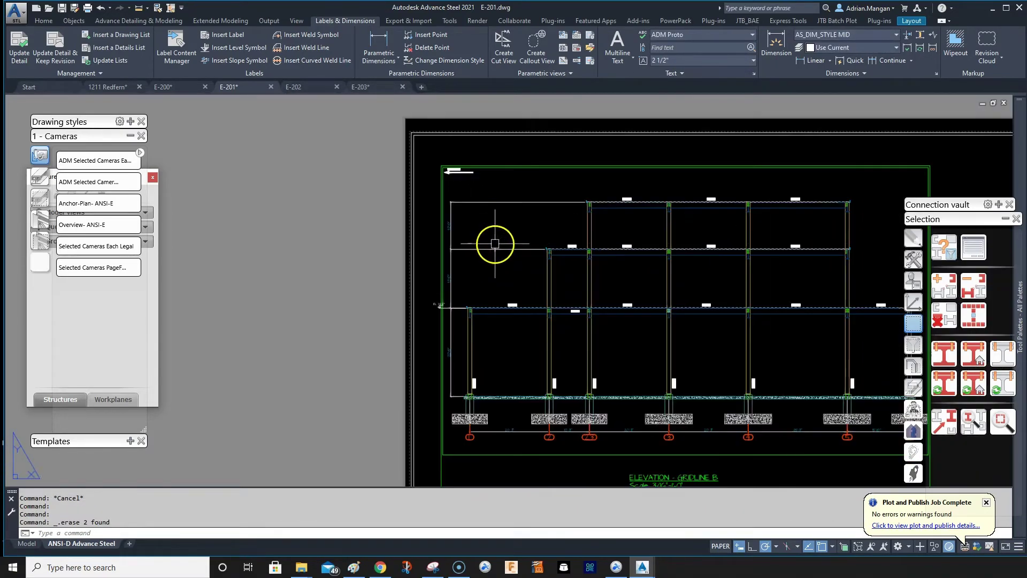
pyautogui.moveTo(494, 240)
pyautogui.mouseDown(button='middle')
pyautogui.moveTo(415, 165)
pyautogui.moveTo(375, 187)
pyautogui.mouseUp(button='middle')
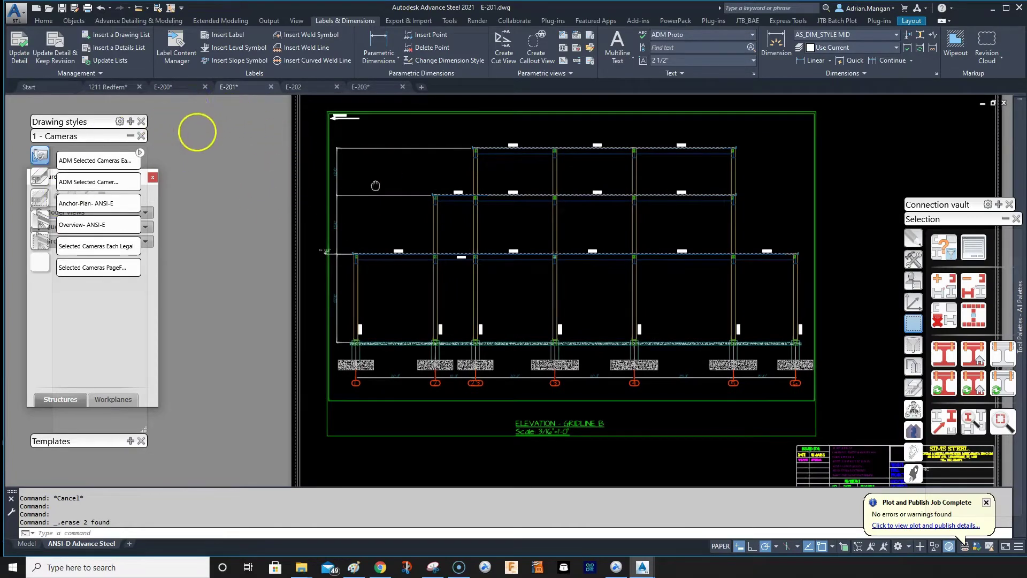
pyautogui.moveTo(375, 185); pyautogui.dragTo(374, 189, button='middle')
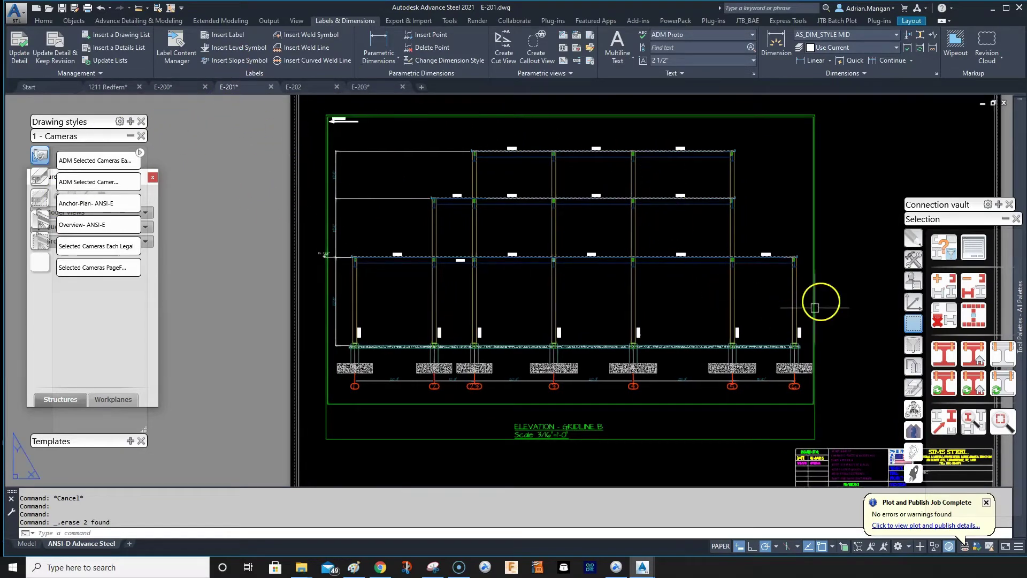
# - Switch to the 1211 Redfern model and orbit in to inspect a column-beam connection plate
pyautogui.click(116, 89)
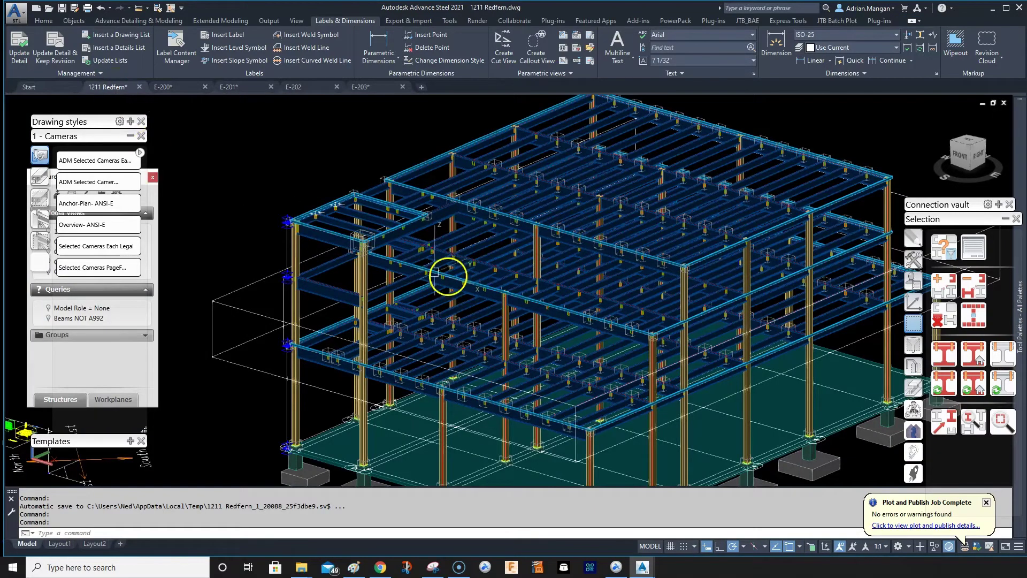
pyautogui.scroll(-4, 520, 232)
pyautogui.scroll(10, 454, 252)
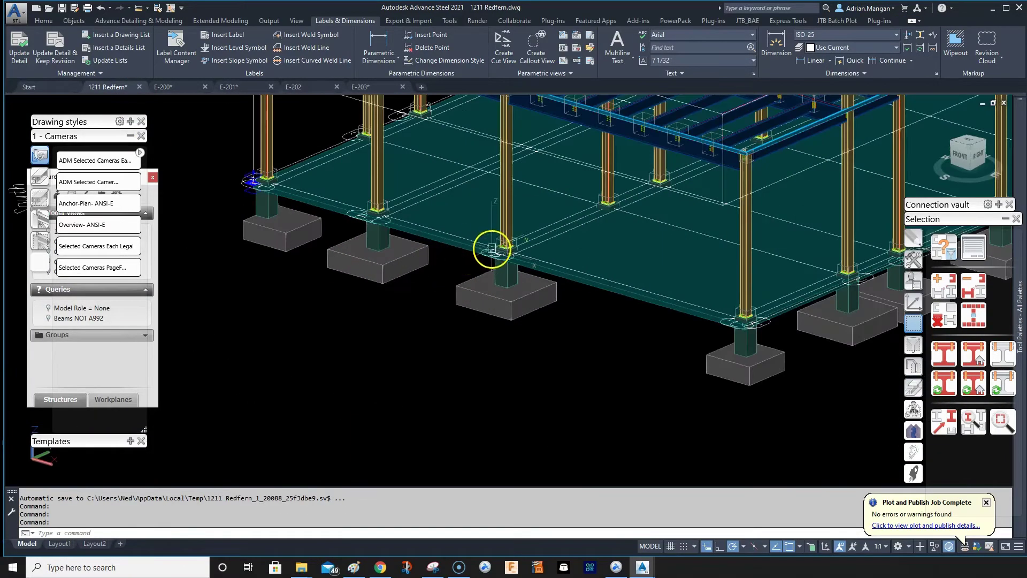
pyautogui.scroll(-3, 591, 250)
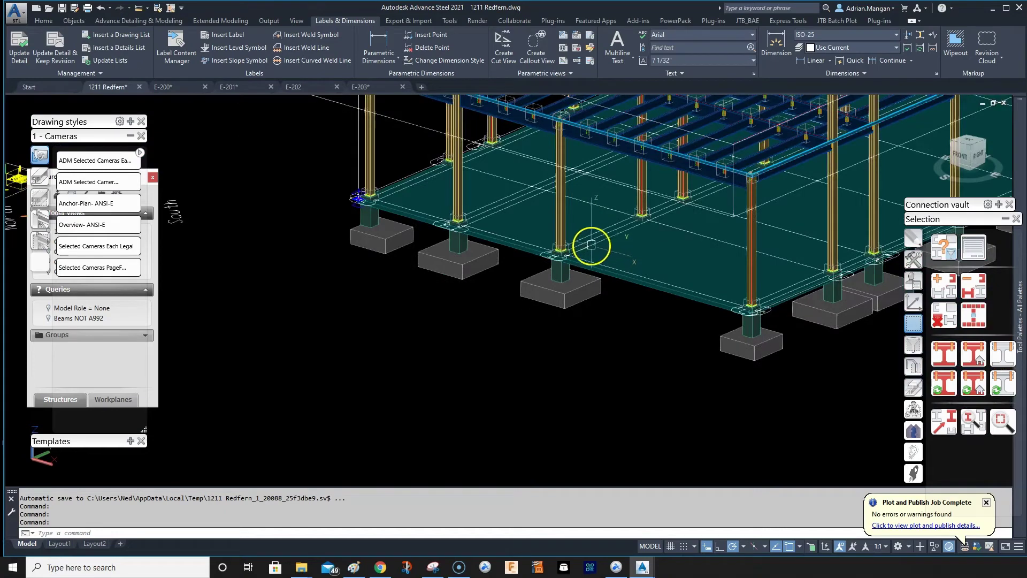
pyautogui.doubleClick(591, 244)
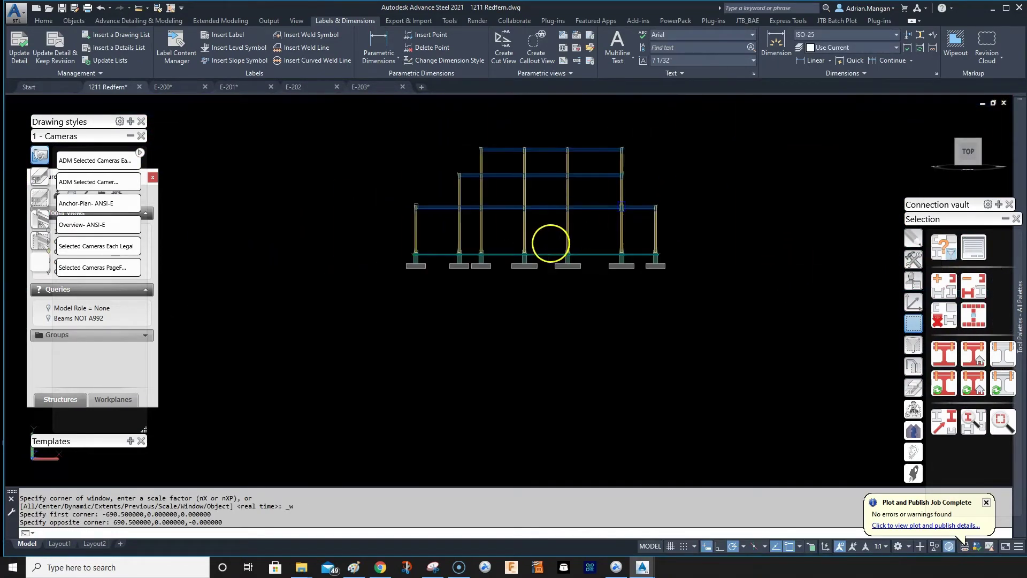
pyautogui.scroll(8, 527, 224)
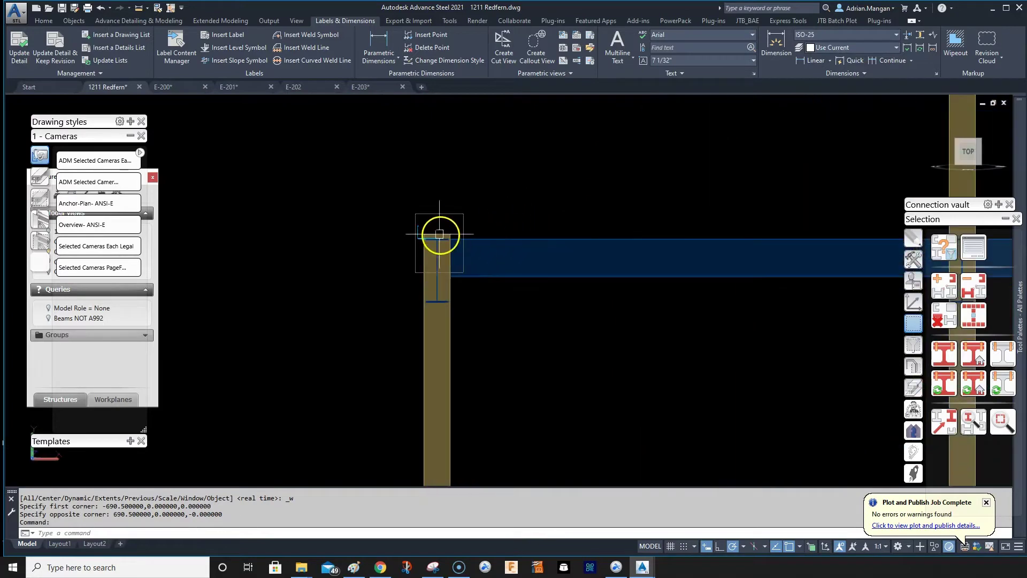
pyautogui.scroll(-5, 437, 231)
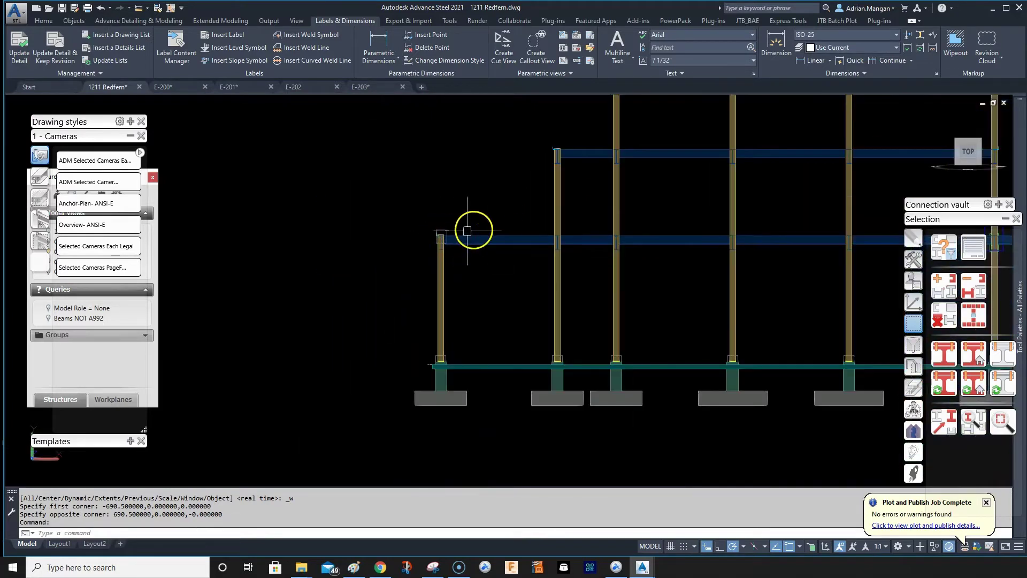
pyautogui.keyDown('shift'); pyautogui.moveTo(534, 211); pyautogui.dragTo(541, 252, button='middle'); pyautogui.keyUp('shift')
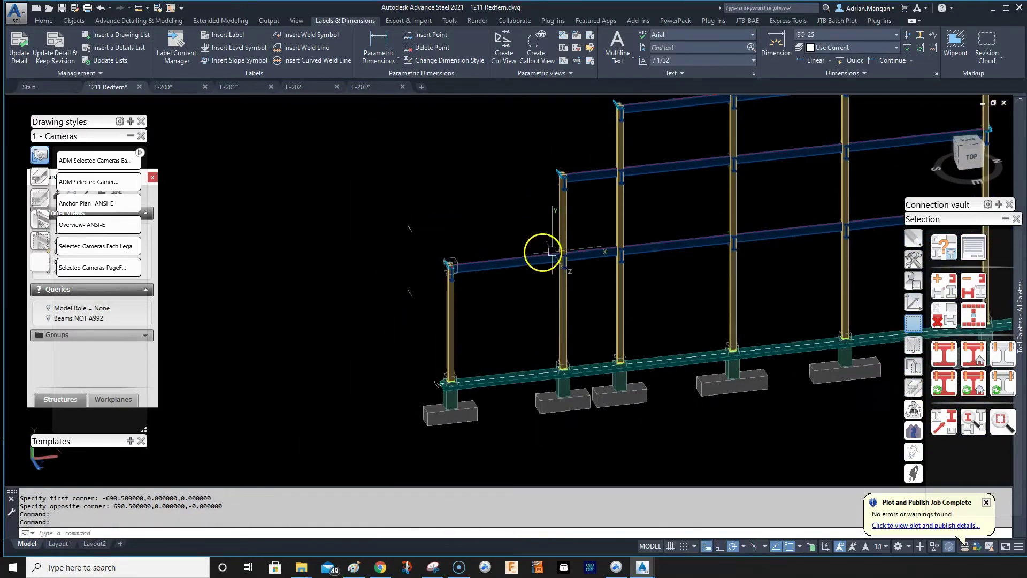
pyautogui.scroll(5, 451, 259)
pyautogui.scroll(6, 451, 260)
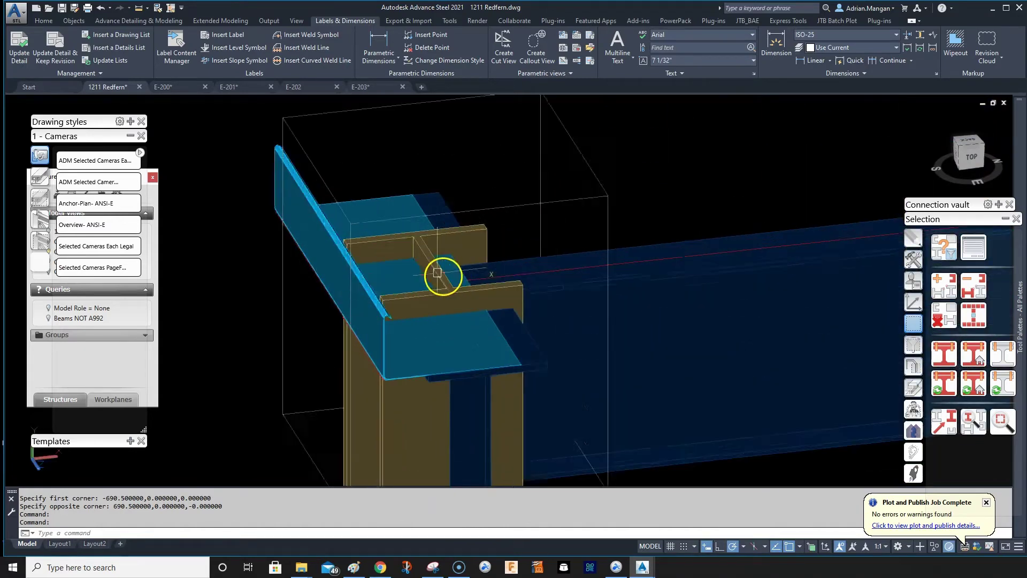
pyautogui.click(412, 273)
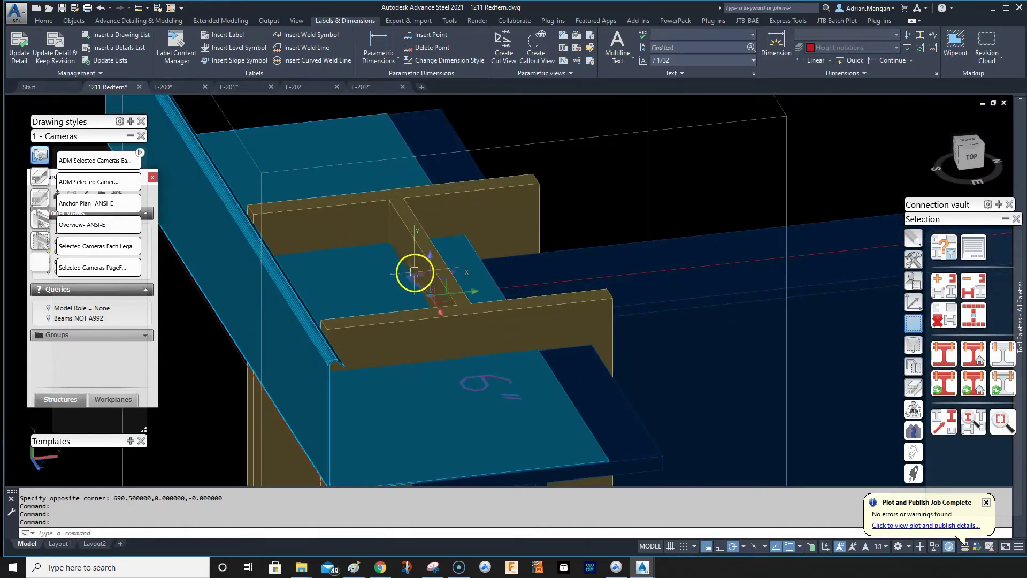
pyautogui.press('Escape')
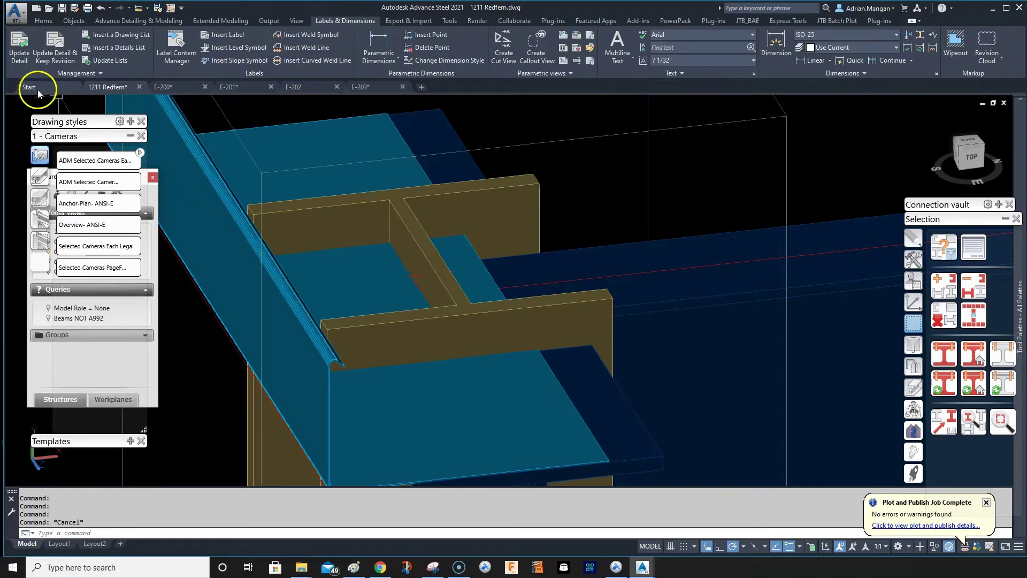
# - Set the model's visual style to 2D Wireframe and zoom to the bolted connection
pyautogui.click(59, 101)
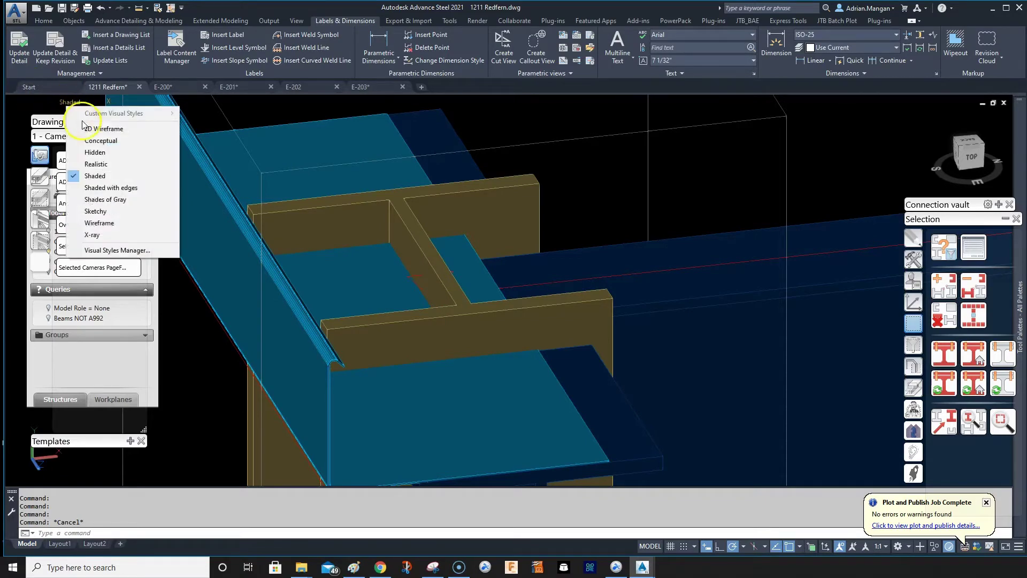
pyautogui.click(86, 127)
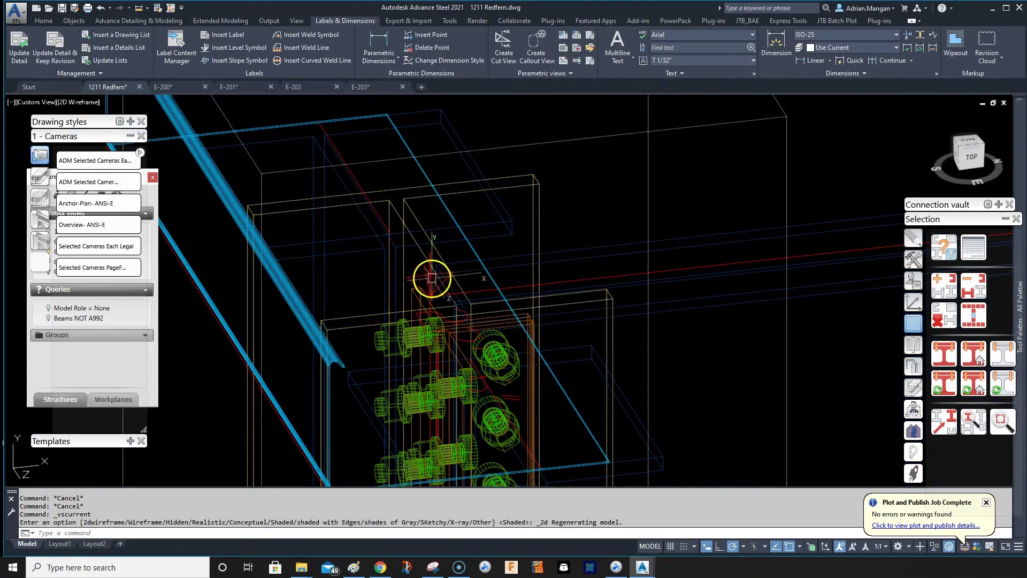
pyautogui.scroll(-6, 432, 278)
pyautogui.moveTo(447, 432); pyautogui.dragTo(438, 296, button='middle')
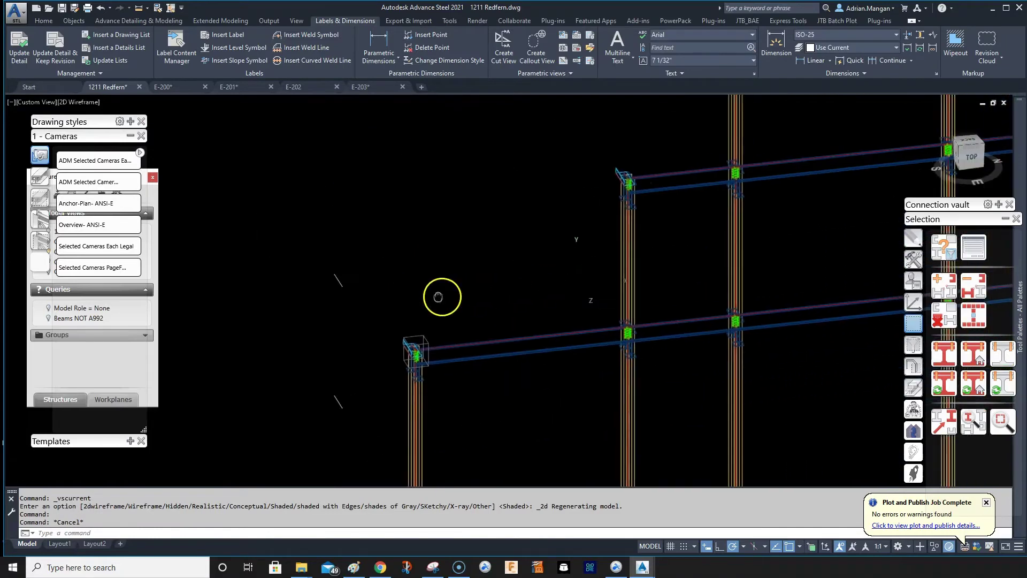
pyautogui.scroll(8, 557, 216)
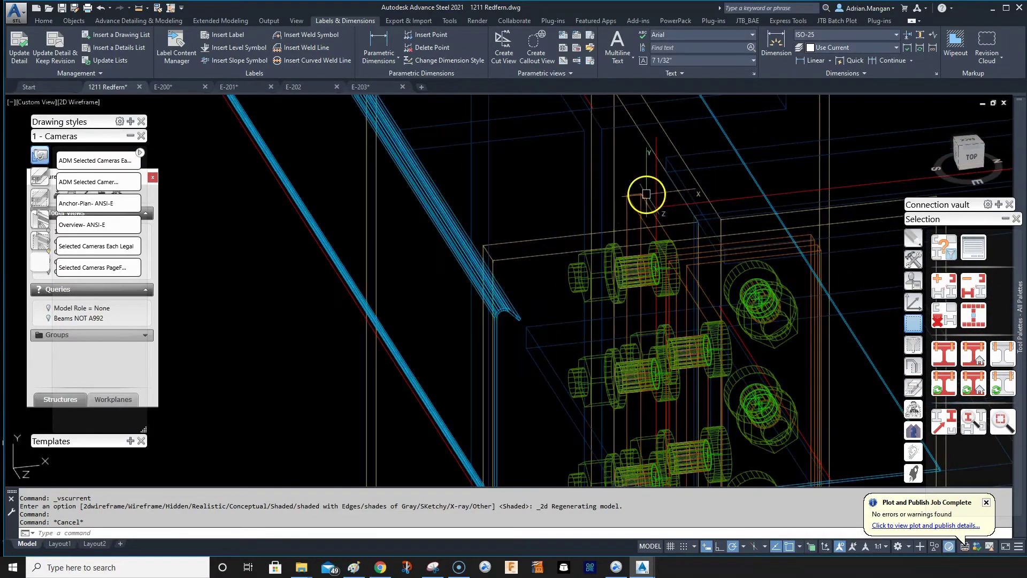
pyautogui.click(221, 45)
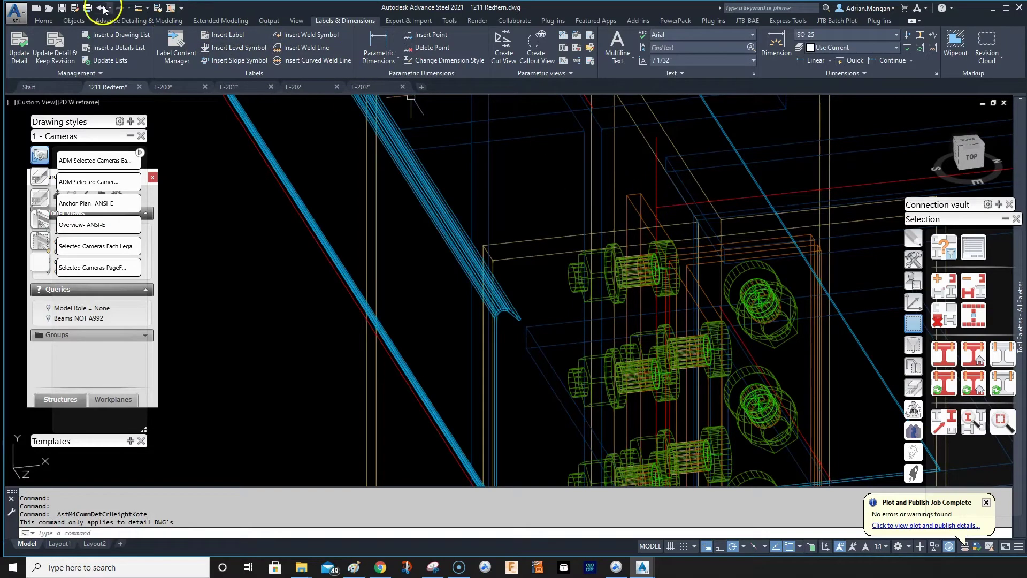
pyautogui.click(43, 21)
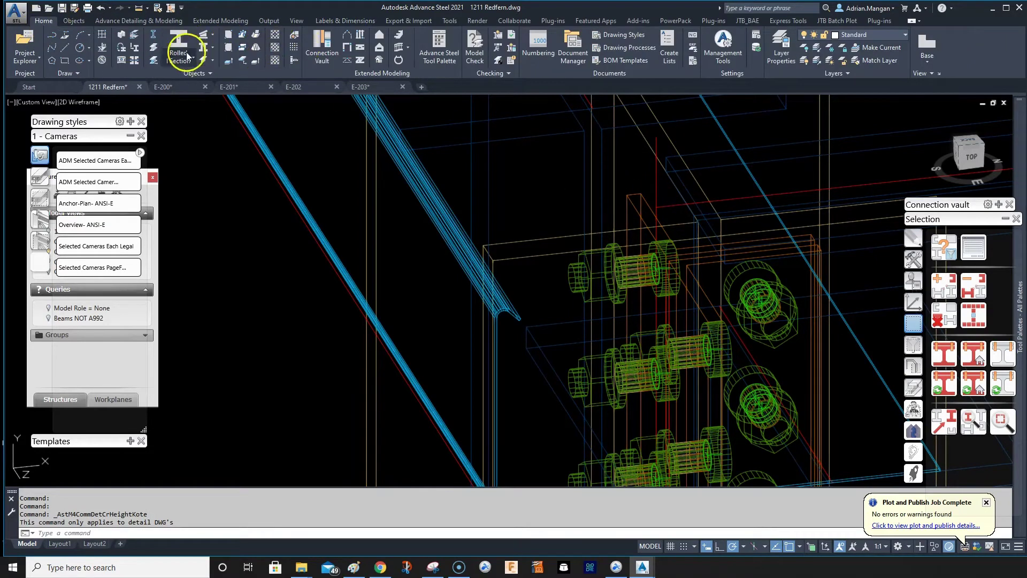
# - Place a level symbol at the beam-column connection in the 3D model
pyautogui.click(105, 46)
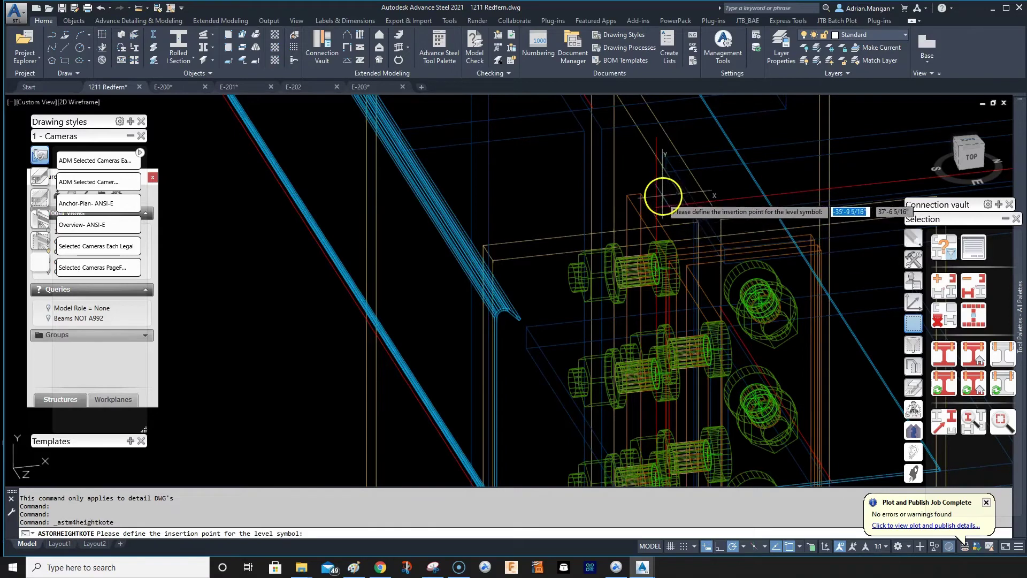
pyautogui.click(658, 206)
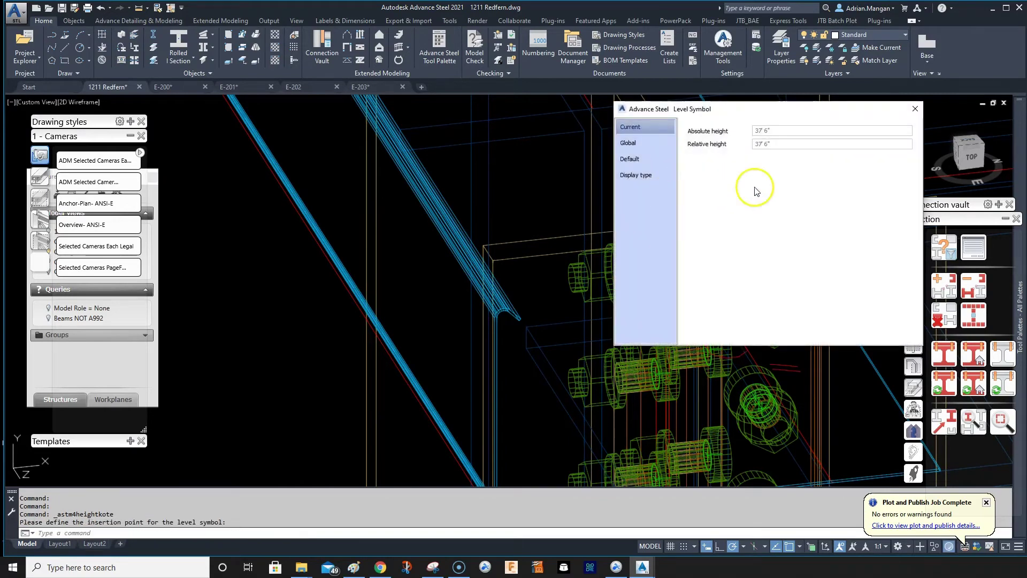
pyautogui.click(915, 108)
pyautogui.scroll(-5, 788, 223)
pyautogui.scroll(2, 553, 236)
# - Repeat the level symbol command to place another symbol nearby
pyautogui.rightClick(600, 186)
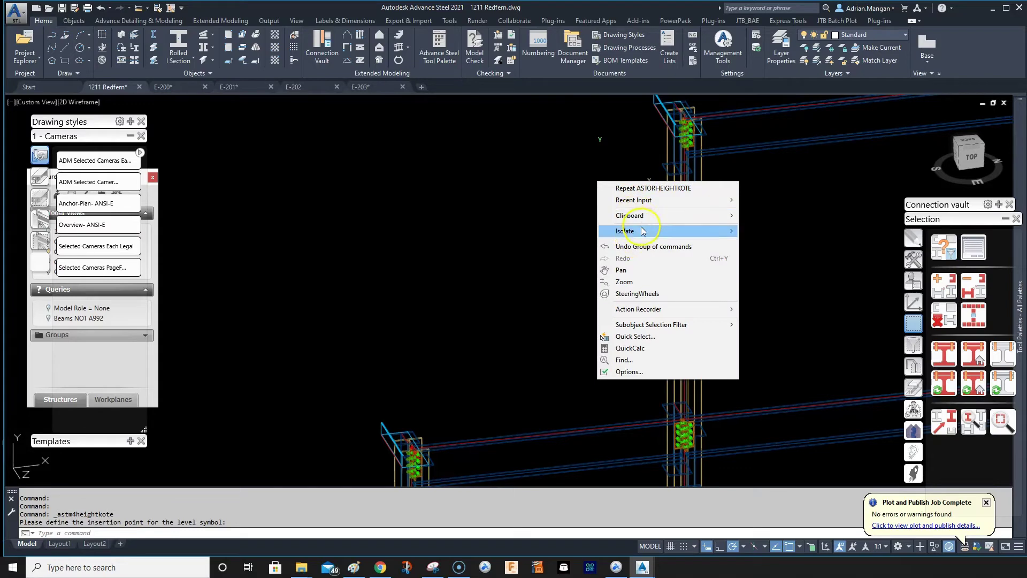
pyautogui.click(647, 190)
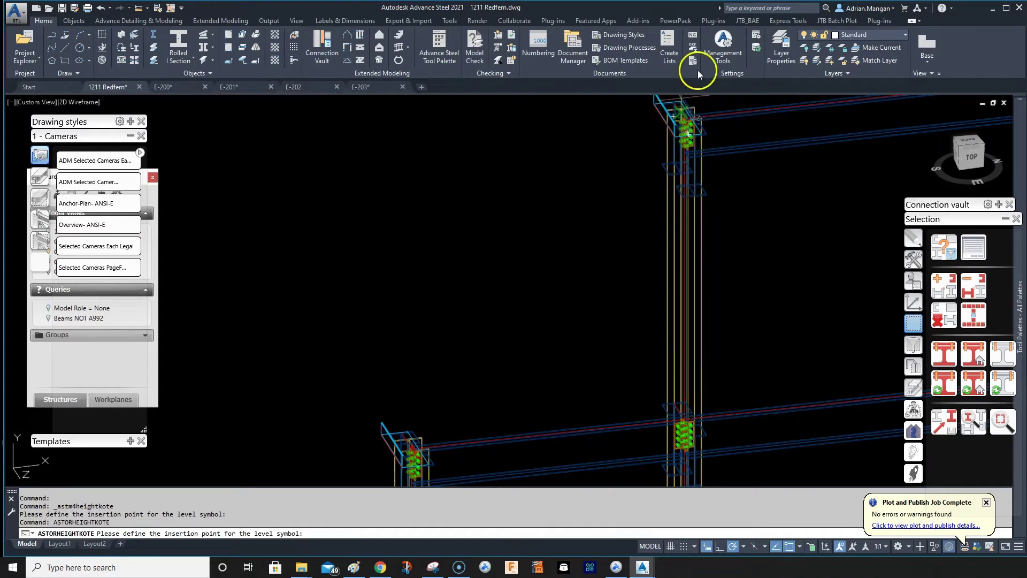
pyautogui.scroll(6, 662, 149)
pyautogui.scroll(1, 662, 149)
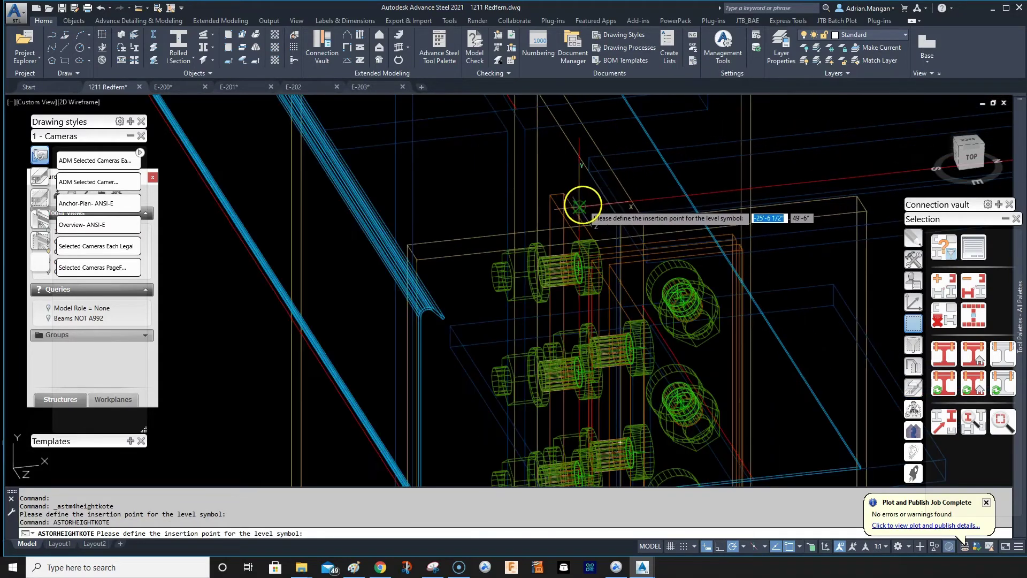
pyautogui.click(588, 202)
pyautogui.click(915, 110)
pyautogui.scroll(-8, 635, 258)
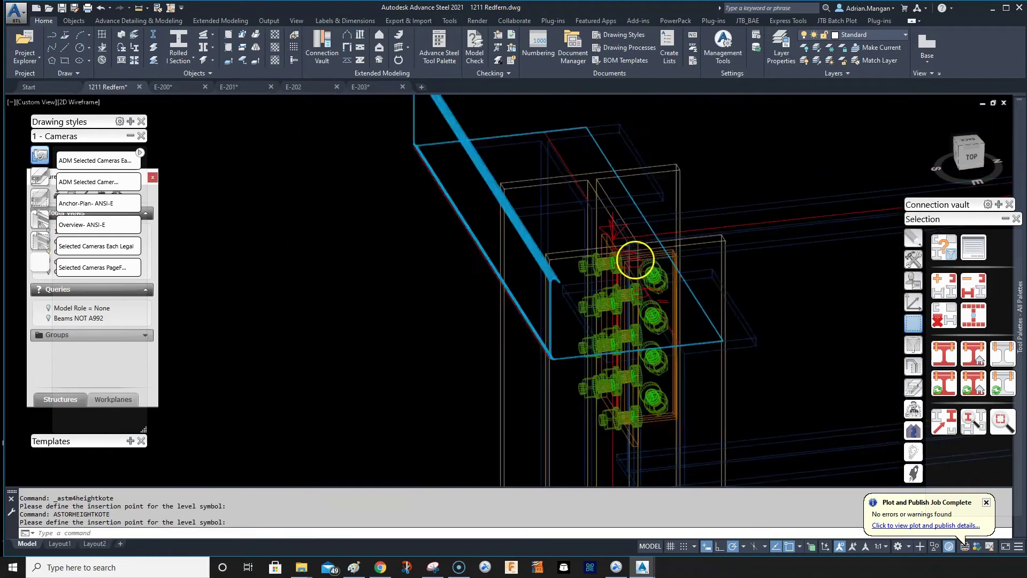
pyautogui.scroll(8, 767, 285)
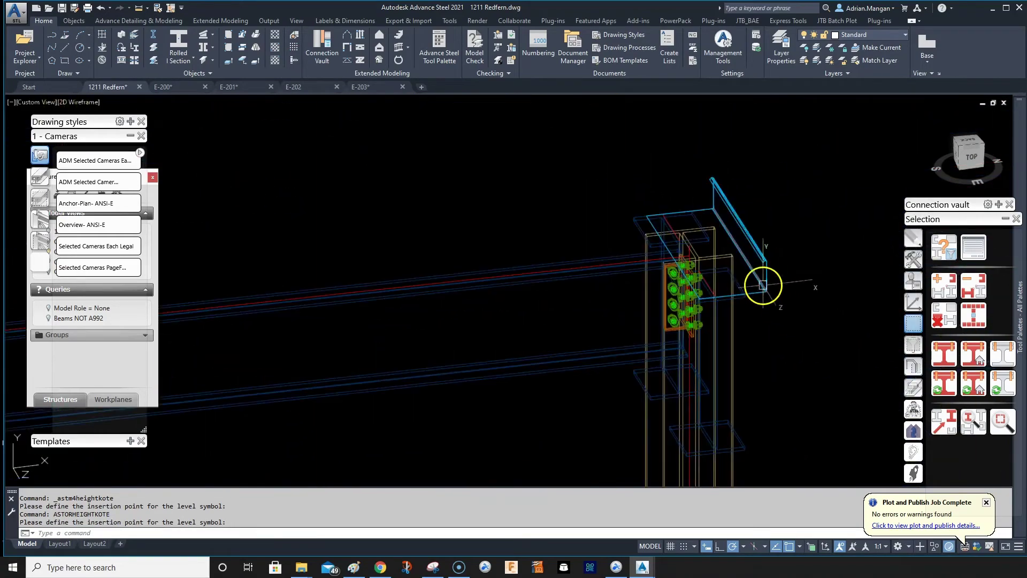
# - Place a 22' 6" level symbol at the beam end
pyautogui.rightClick(774, 250)
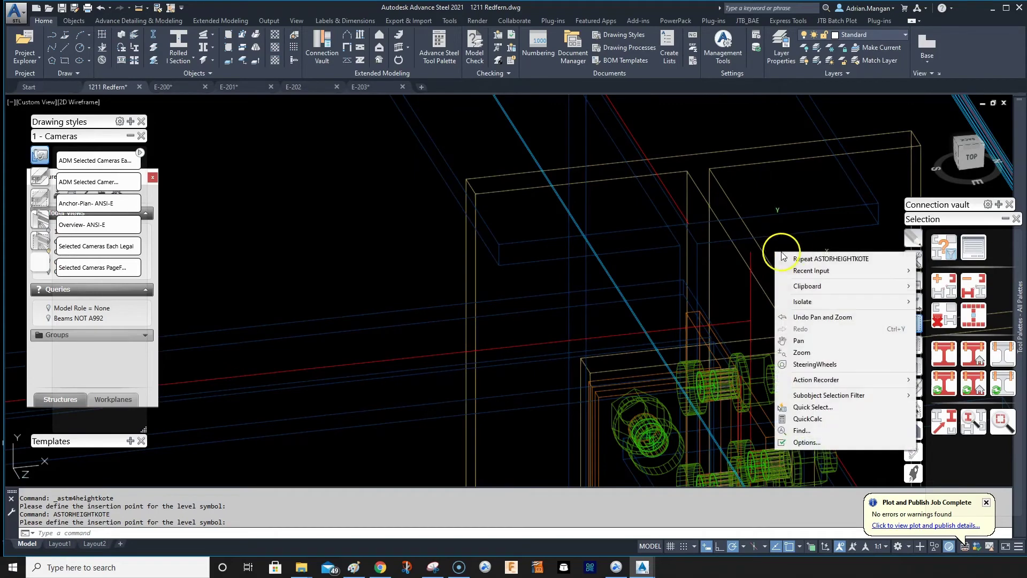
pyautogui.click(792, 258)
pyautogui.click(751, 319)
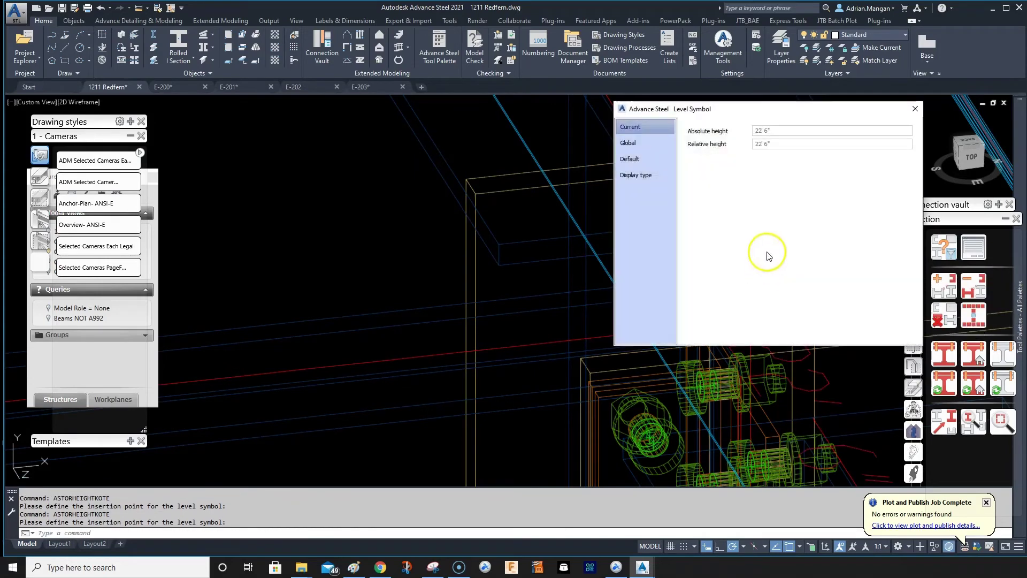
pyautogui.click(915, 109)
pyautogui.scroll(-8, 654, 298)
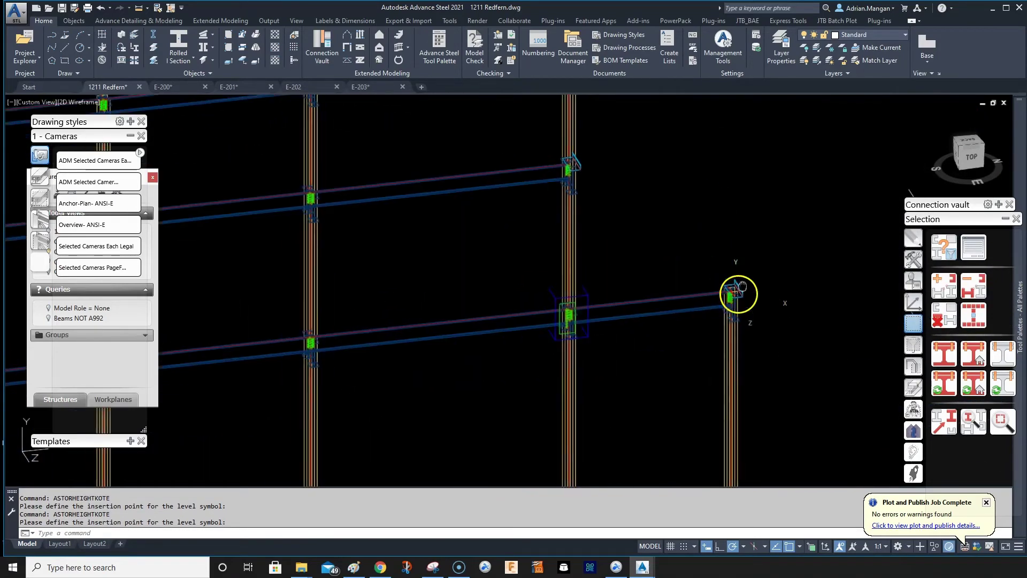
pyautogui.scroll(-4, 649, 257)
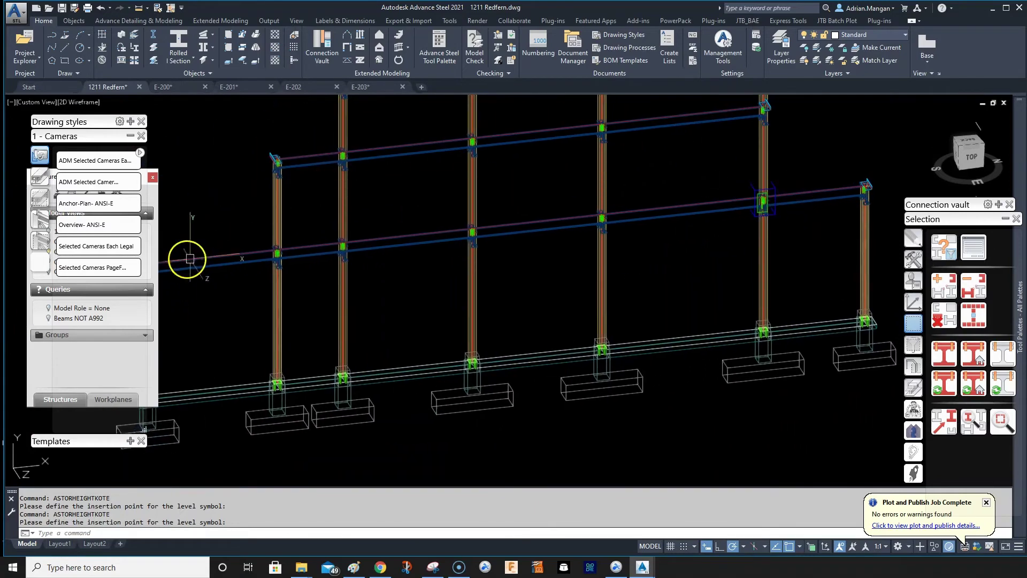
pyautogui.scroll(-3, 386, 235)
pyautogui.moveTo(438, 224); pyautogui.dragTo(423, 220, button='middle')
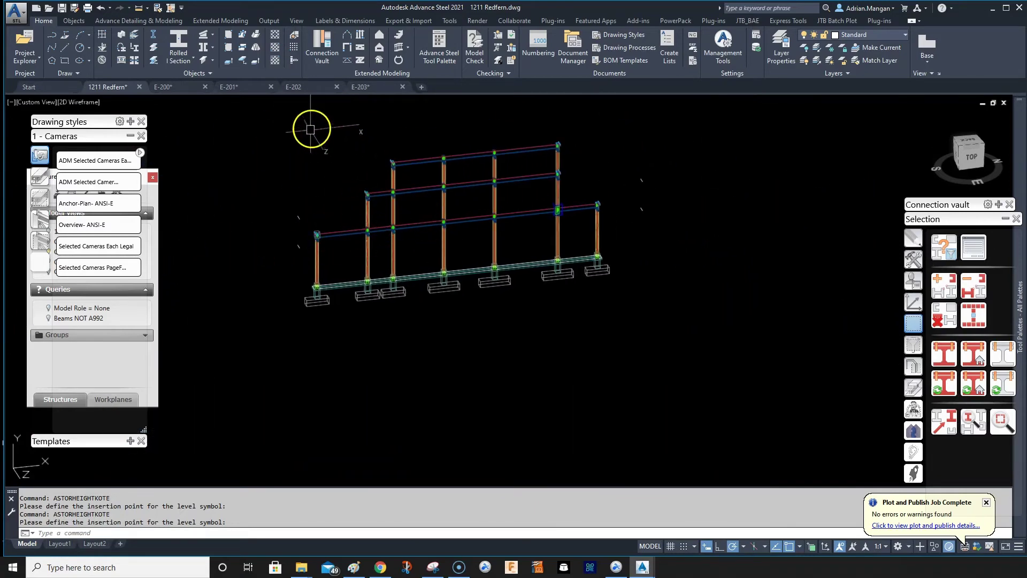
# - On sheet E-201, run Update Detail on the Gridline B elevation viewport
pyautogui.click(239, 85)
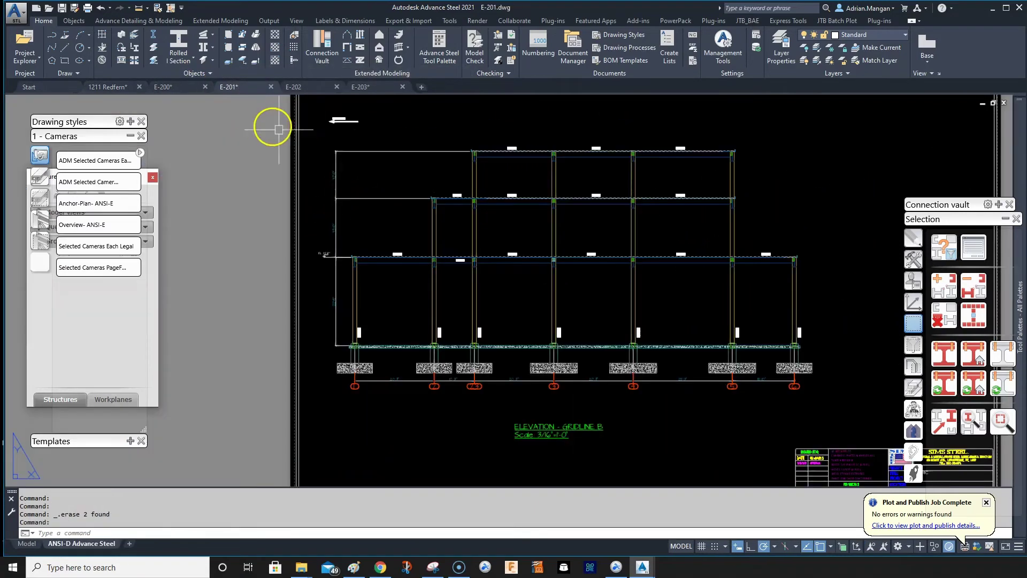
pyautogui.scroll(2, 408, 176)
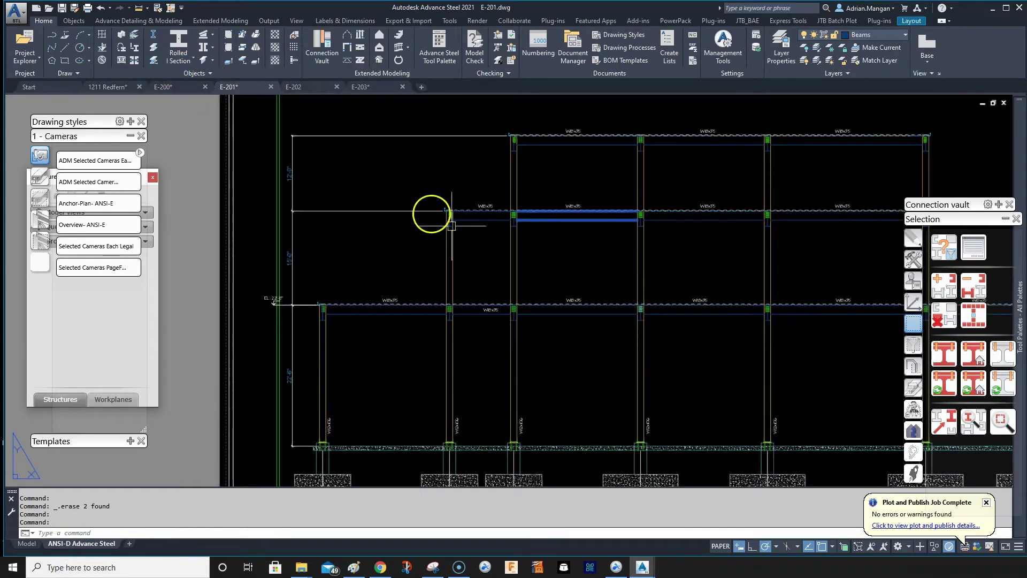
pyautogui.press('Escape')
pyautogui.scroll(-3, 569, 235)
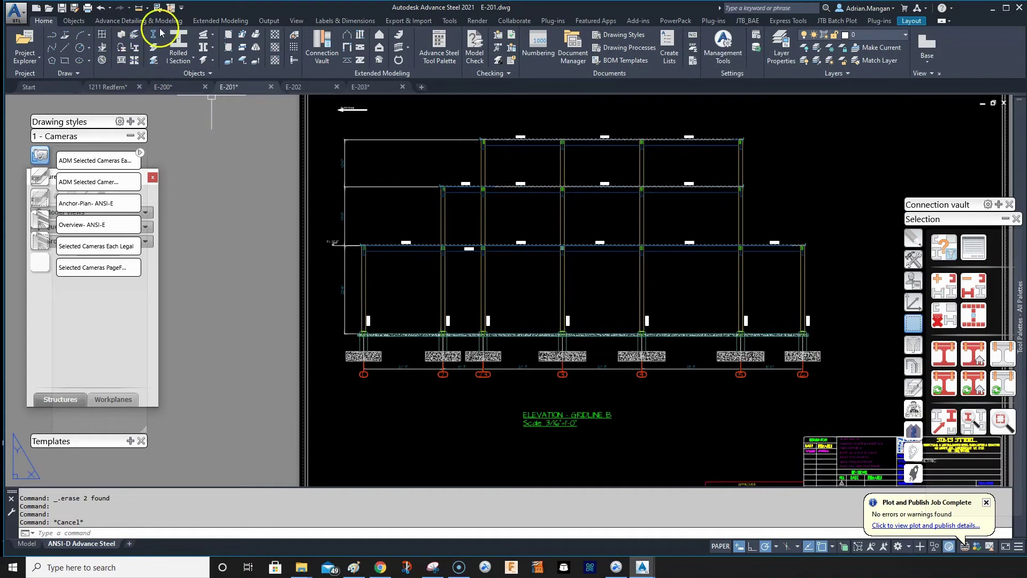
pyautogui.click(202, 22)
pyautogui.click(327, 21)
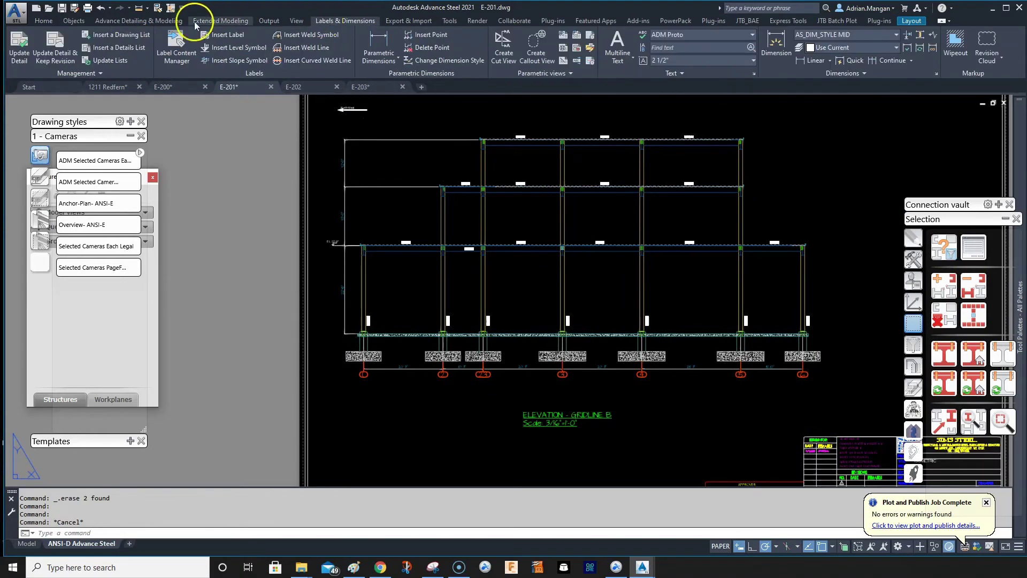
pyautogui.click(17, 51)
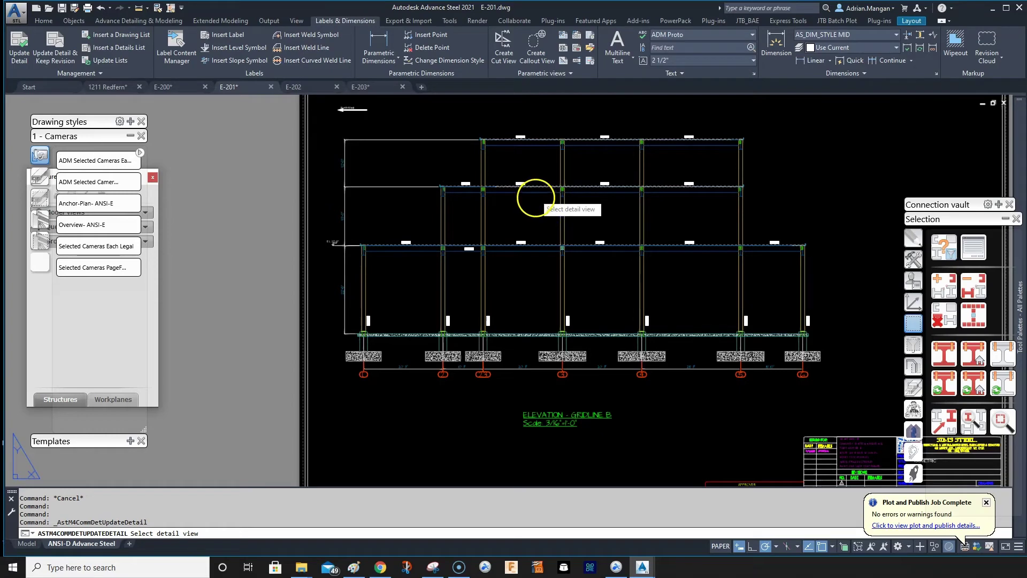
pyautogui.click(535, 198)
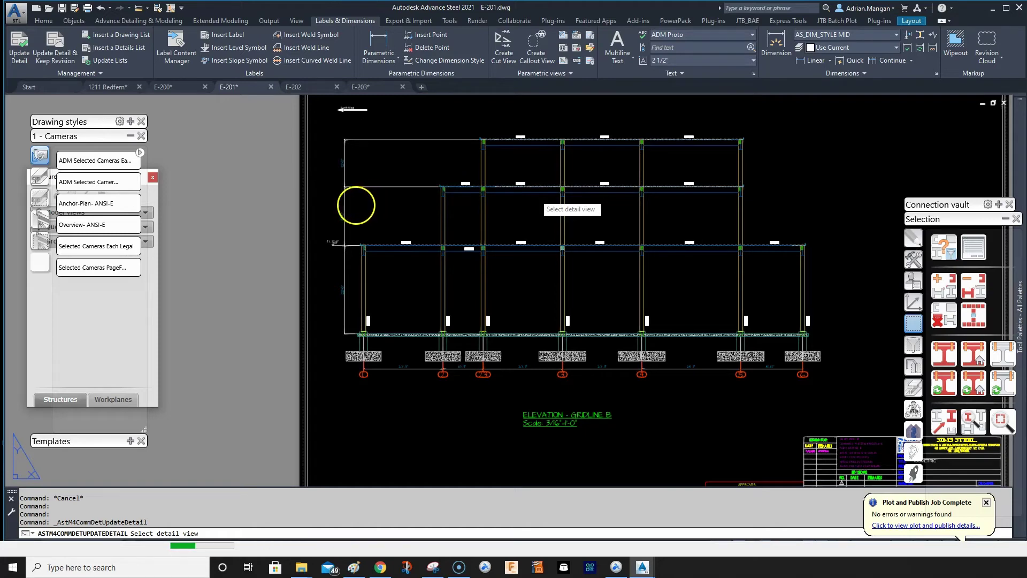
pyautogui.click(351, 203)
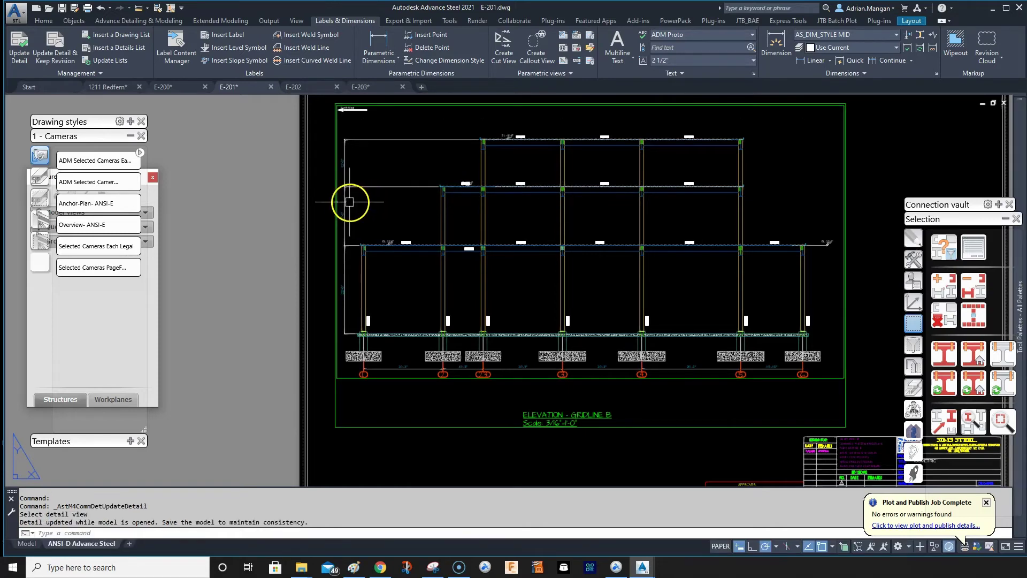
# - Stretch the lower, middle and top level markers left so their labels align past the first column
pyautogui.scroll(5, 416, 179)
pyautogui.scroll(-3, 513, 200)
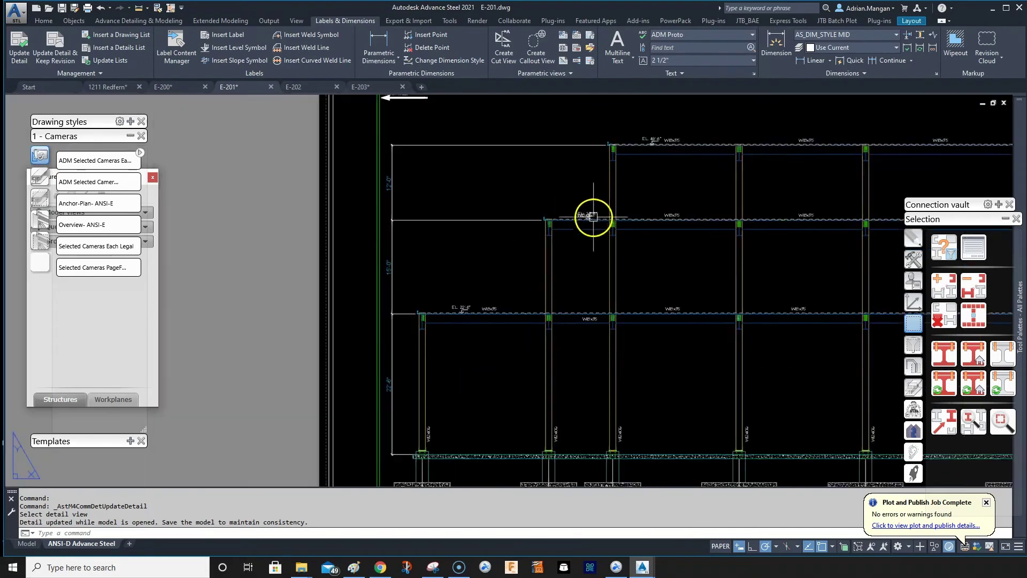
pyautogui.moveTo(592, 218); pyautogui.dragTo(643, 204, button='middle')
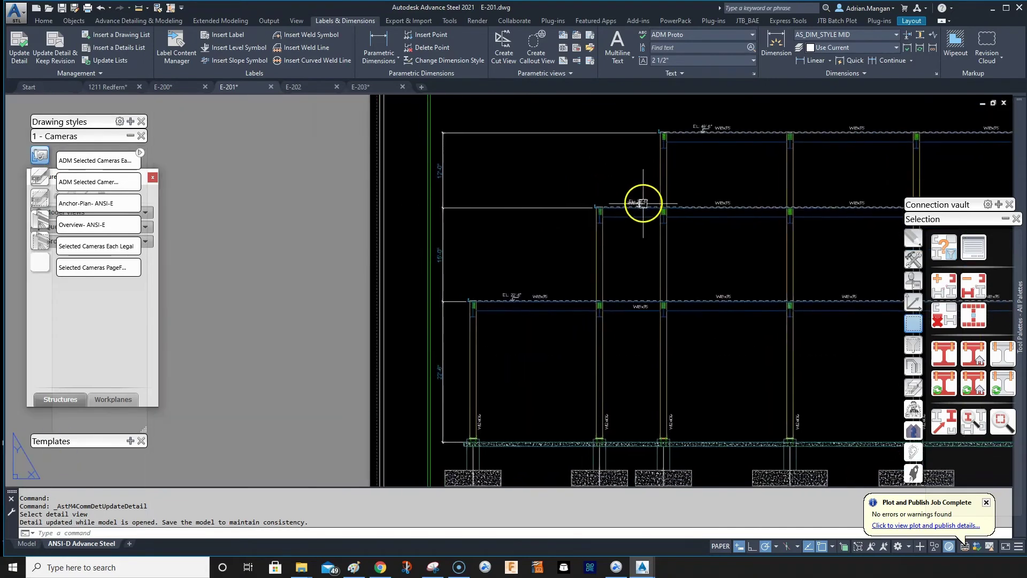
pyautogui.click(513, 300)
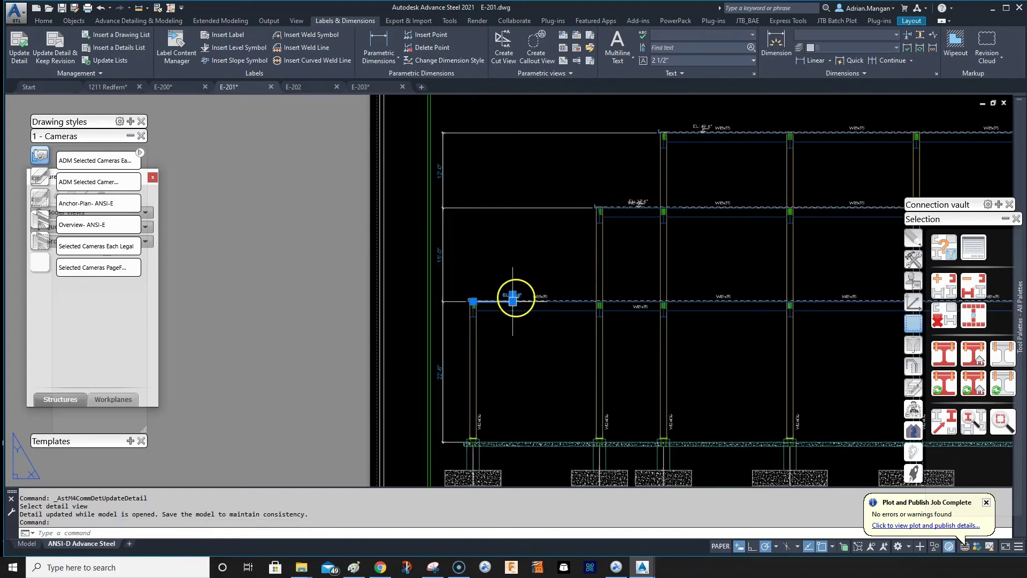
pyautogui.click(471, 300)
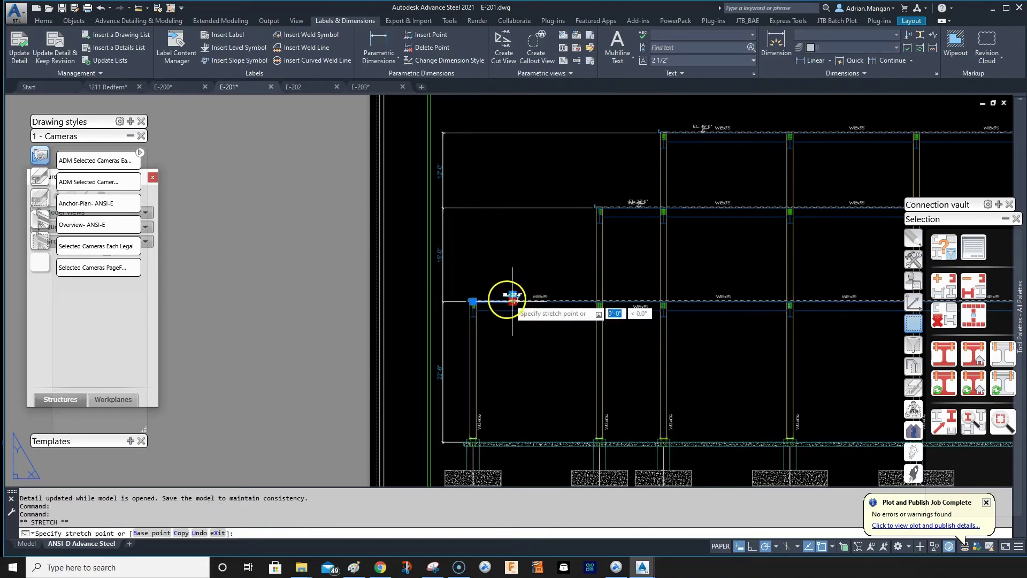
pyautogui.click(639, 203)
pyautogui.click(639, 207)
pyautogui.click(423, 295)
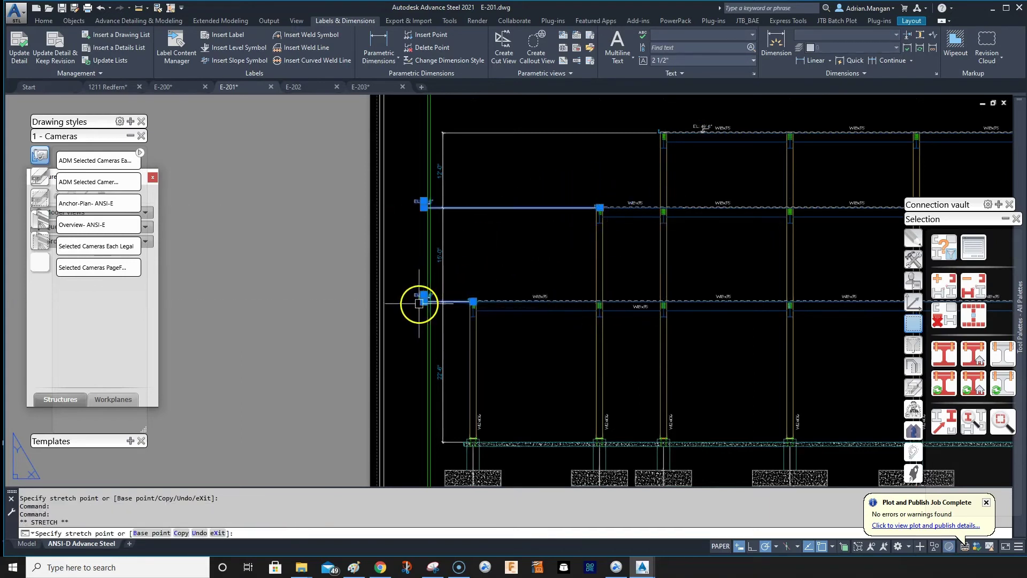
pyautogui.click(707, 123)
pyautogui.click(703, 131)
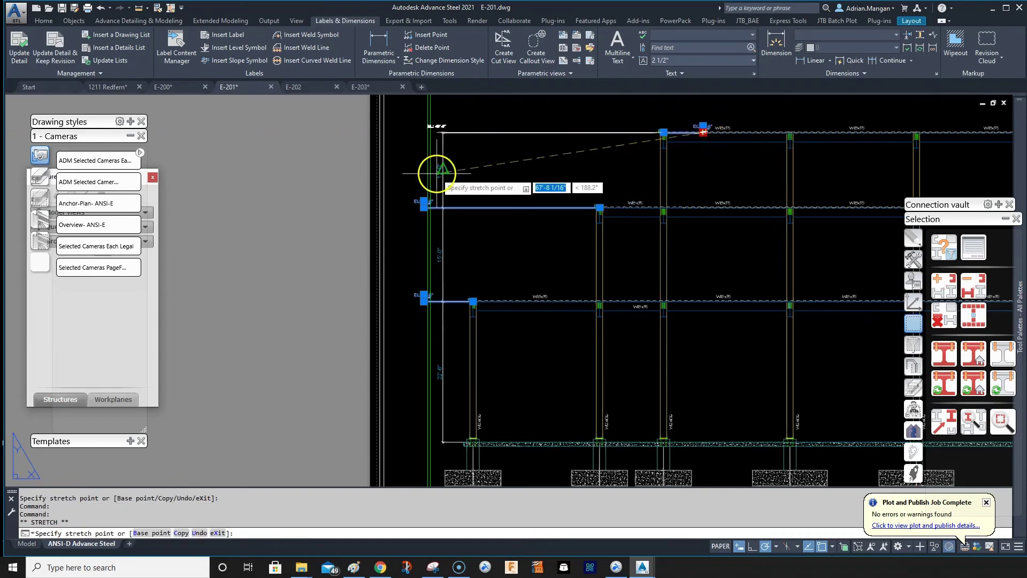
pyautogui.click(422, 208)
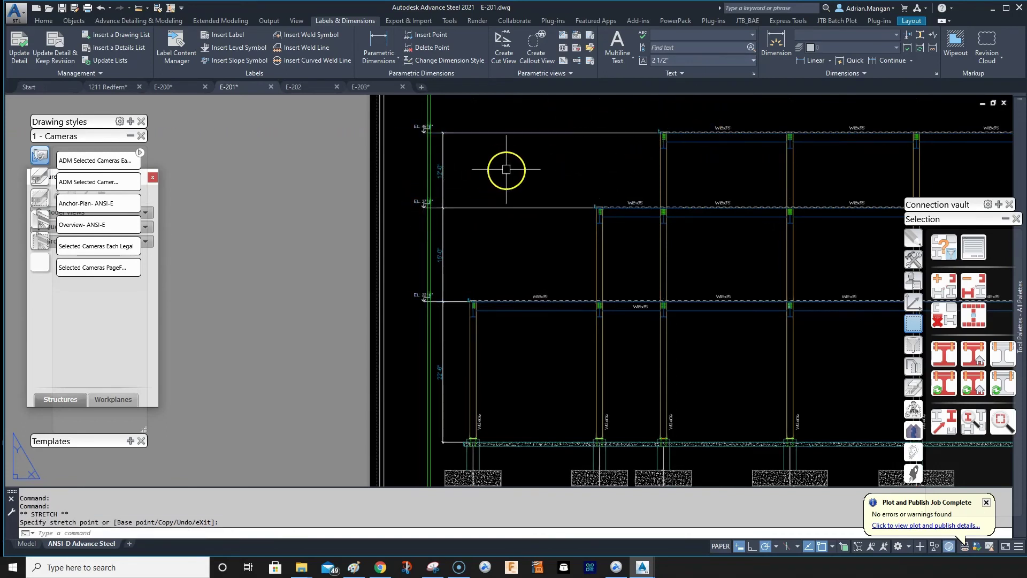
pyautogui.press('Escape')
pyautogui.scroll(4, 412, 131)
pyautogui.scroll(-5, 418, 130)
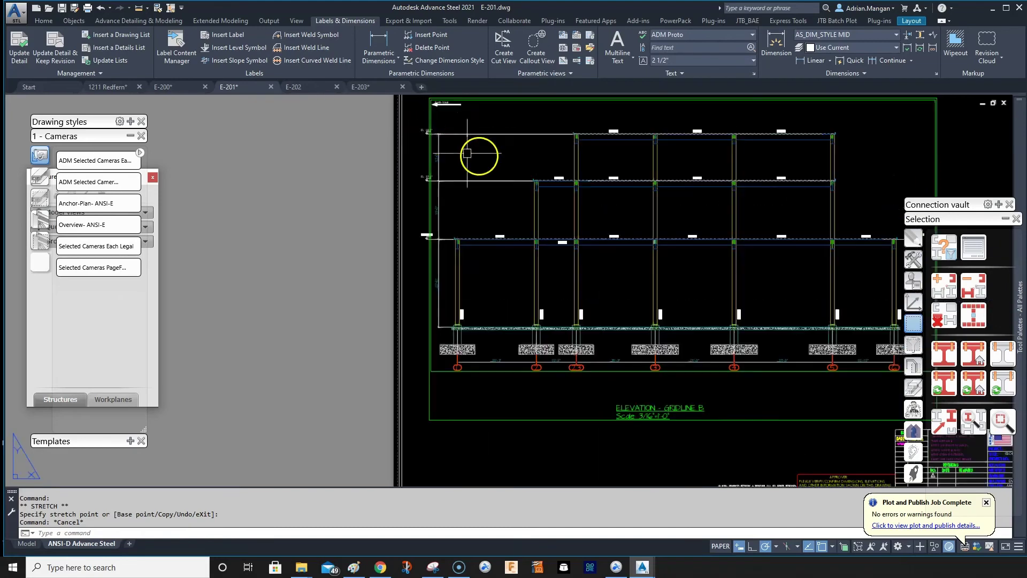
pyautogui.scroll(5, 749, 211)
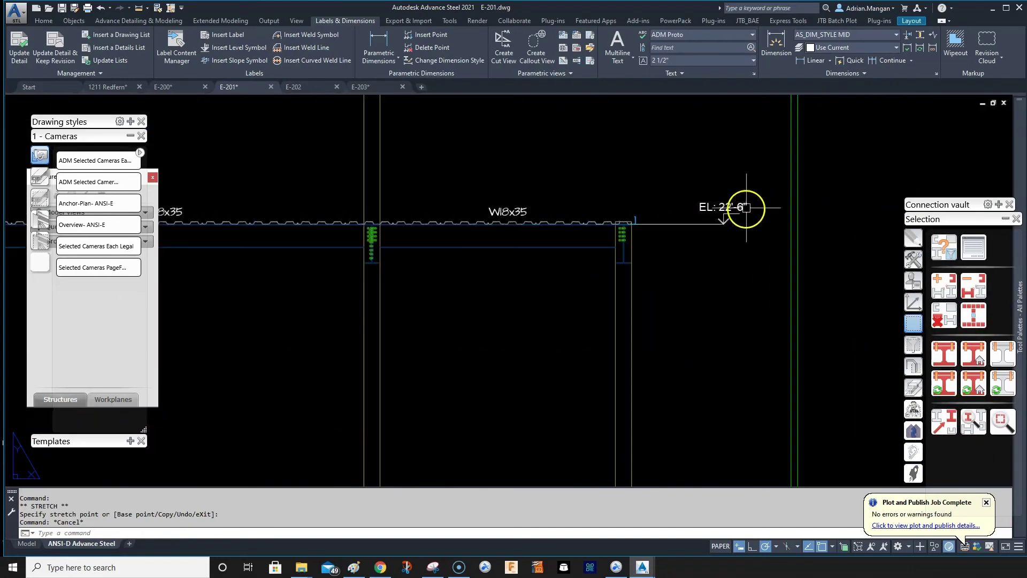
pyautogui.scroll(-5, 746, 209)
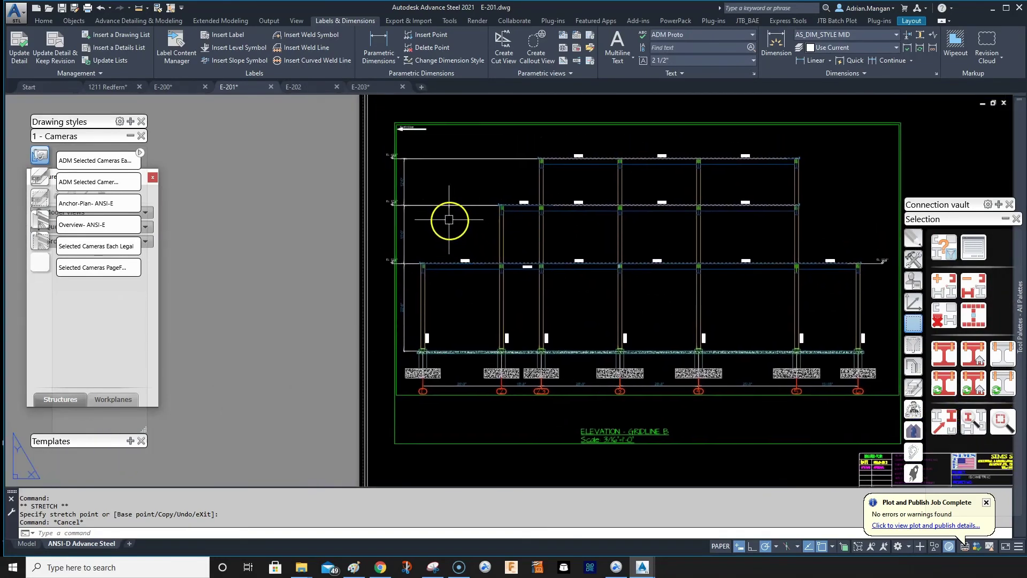